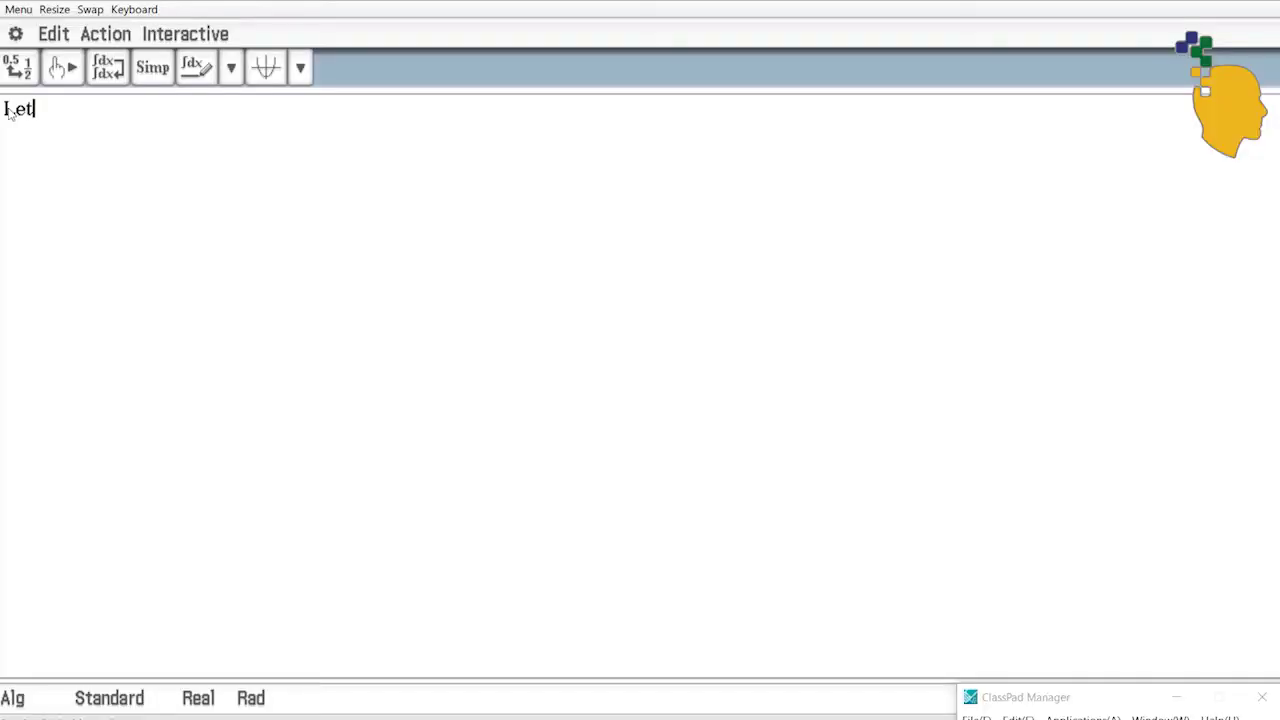
Clear the greeting text, then solve x^2+4x+3=0 for x, giving x=-3 and x=-1
{"action": "type", "text": "'s solve quadra"}
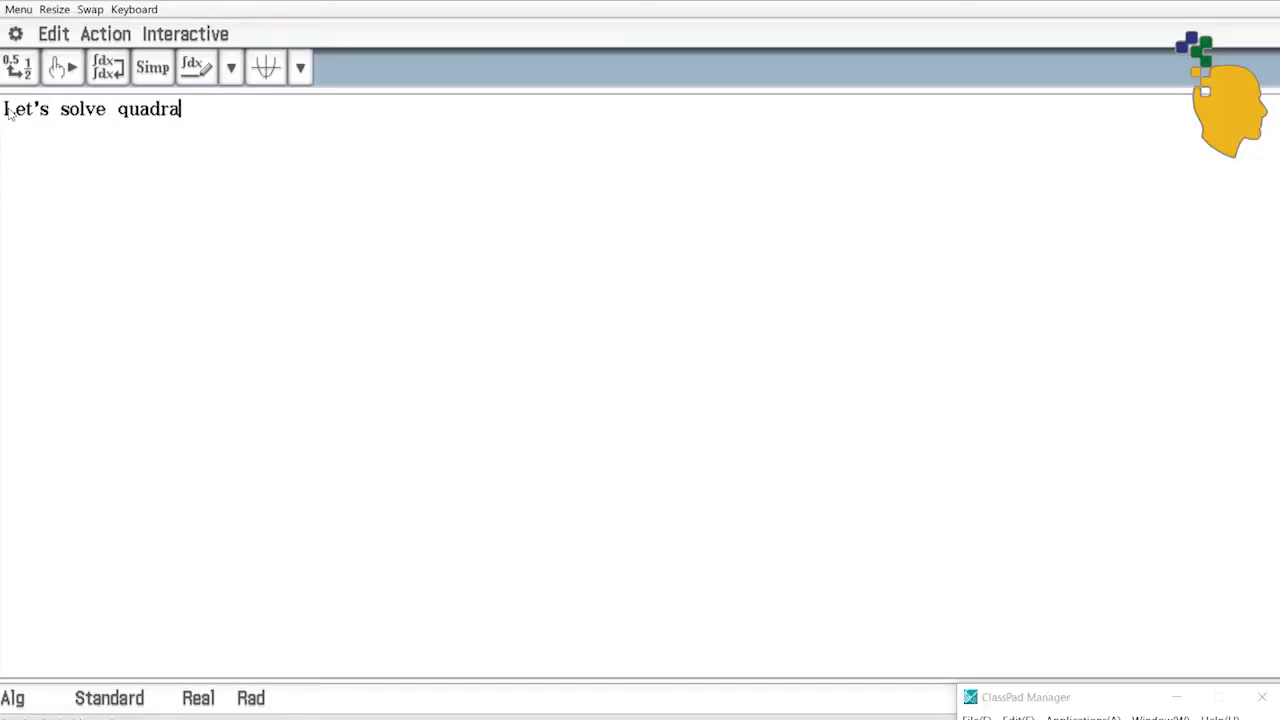
{"action": "type", "text": "tic equations "}
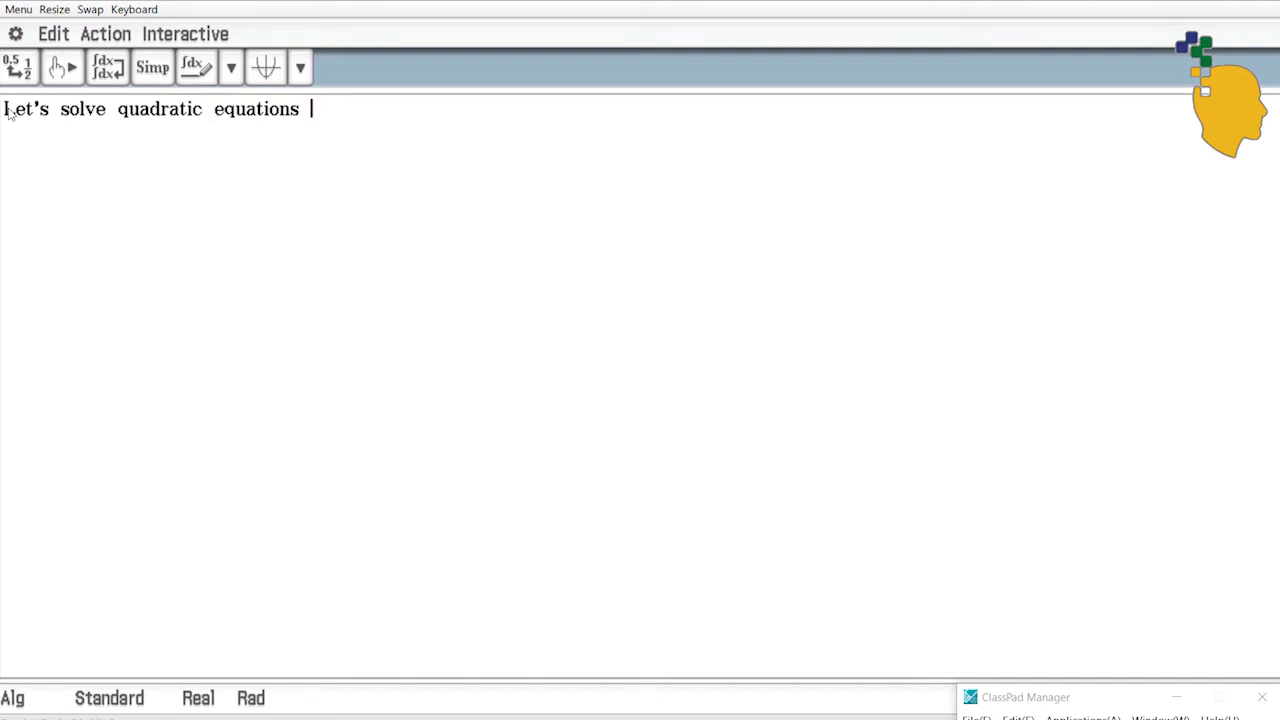
{"action": "type", "text": "using Casio"}
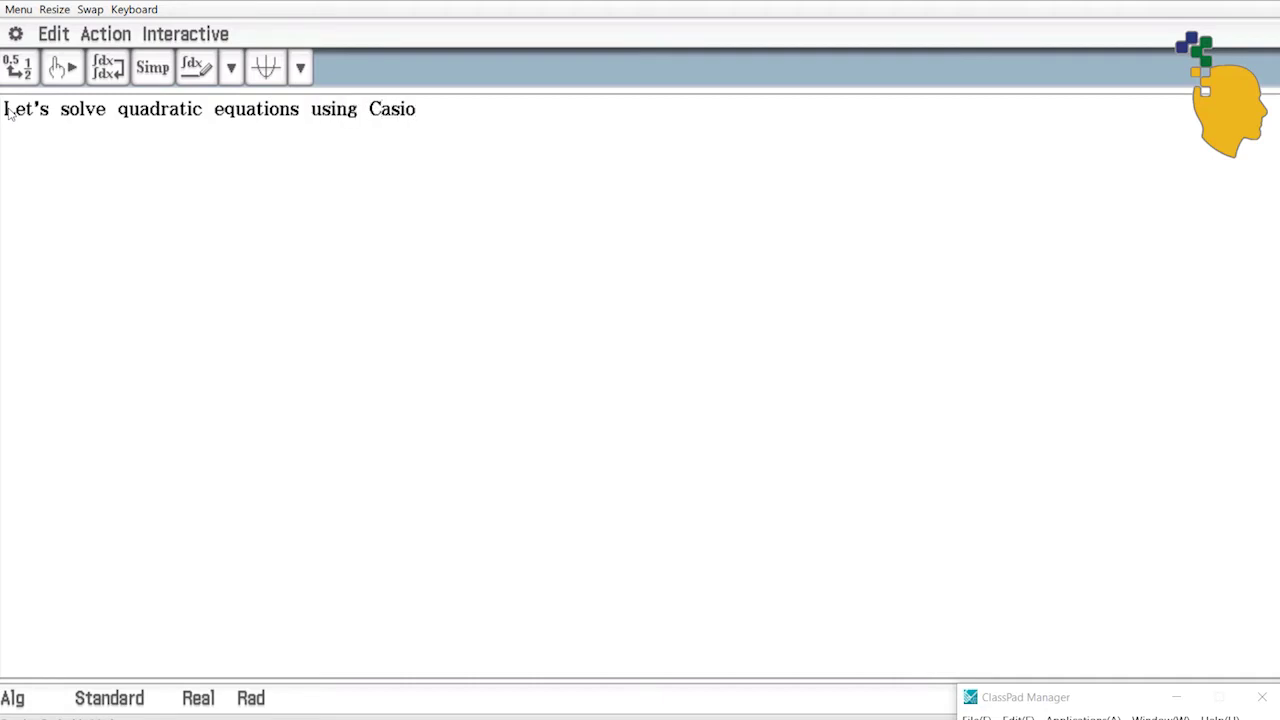
{"action": "type", "text": " Classpad today!"}
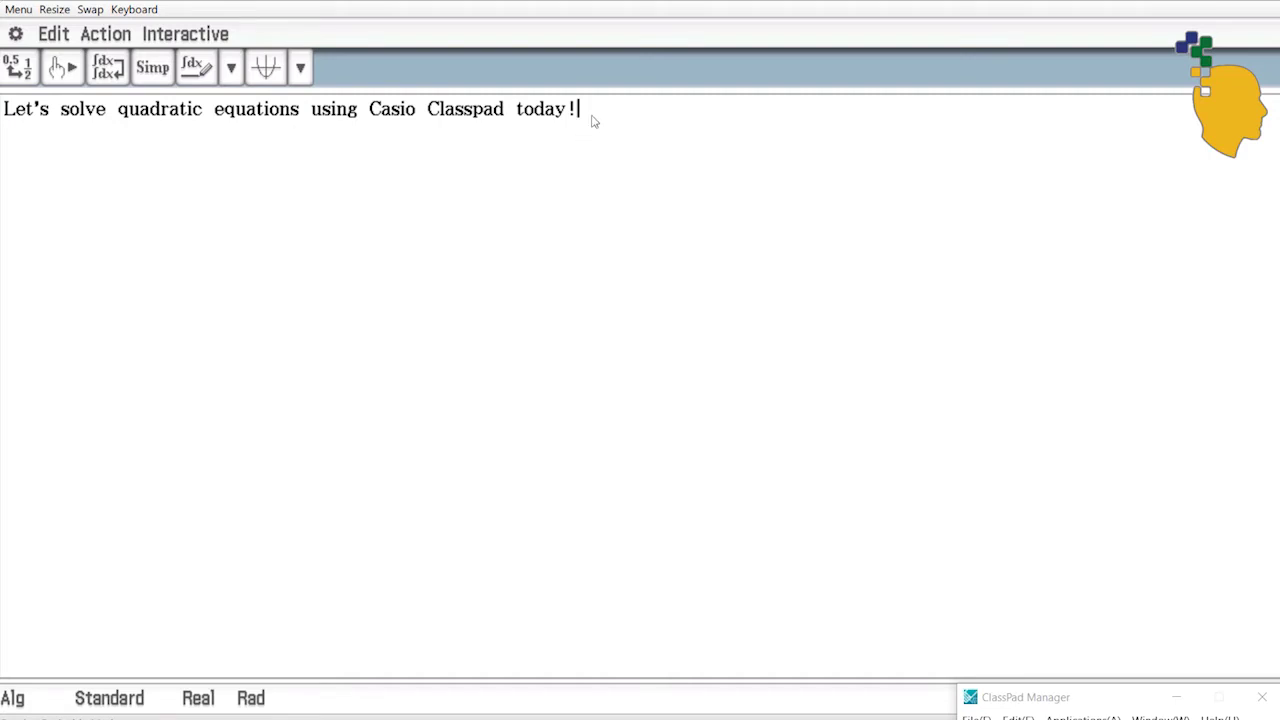
{"action": "key", "text": "Escape"}
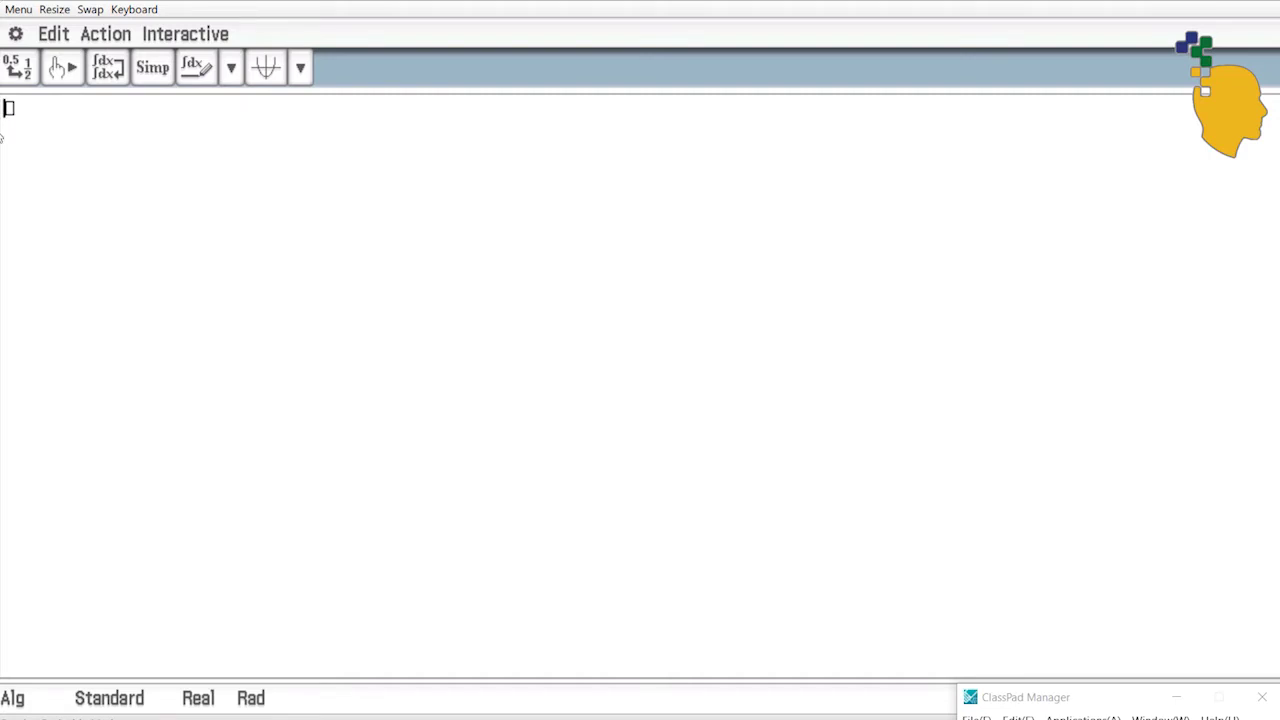
{"action": "left_click", "coordinate": [191, 36]}
{"action": "mouse_move", "coordinate": [212, 99]}
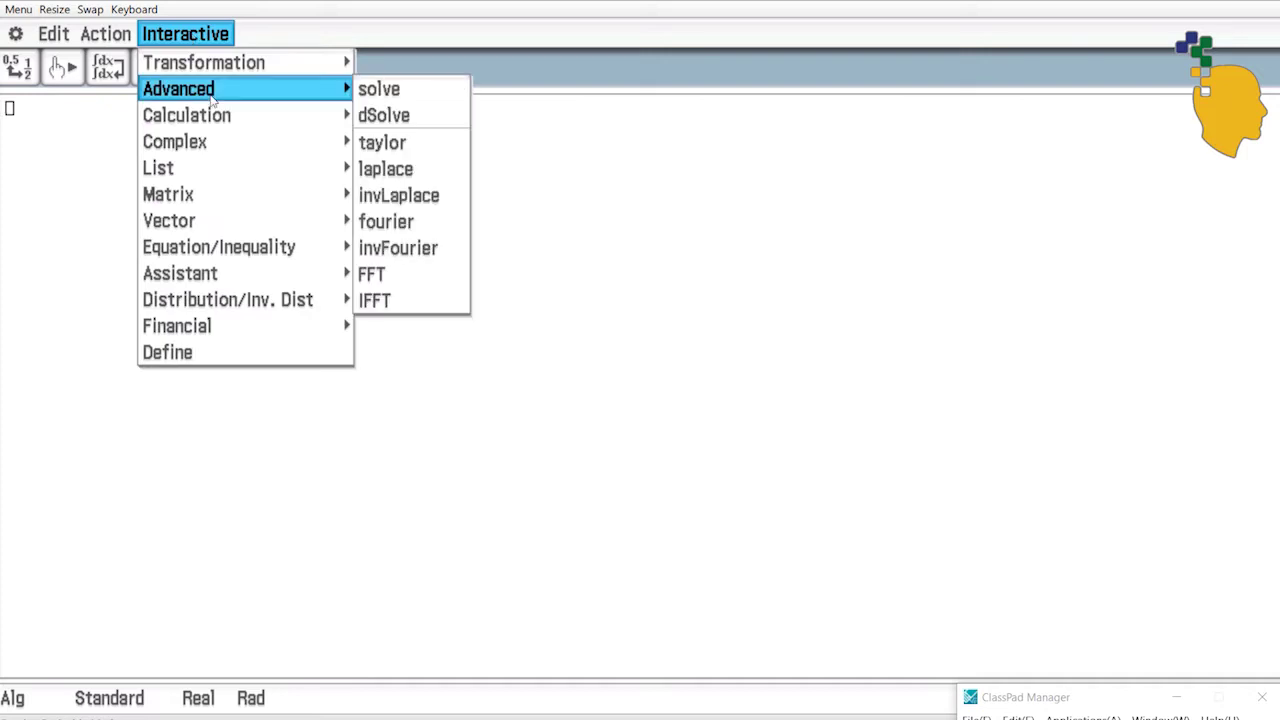
{"action": "left_click", "coordinate": [380, 90]}
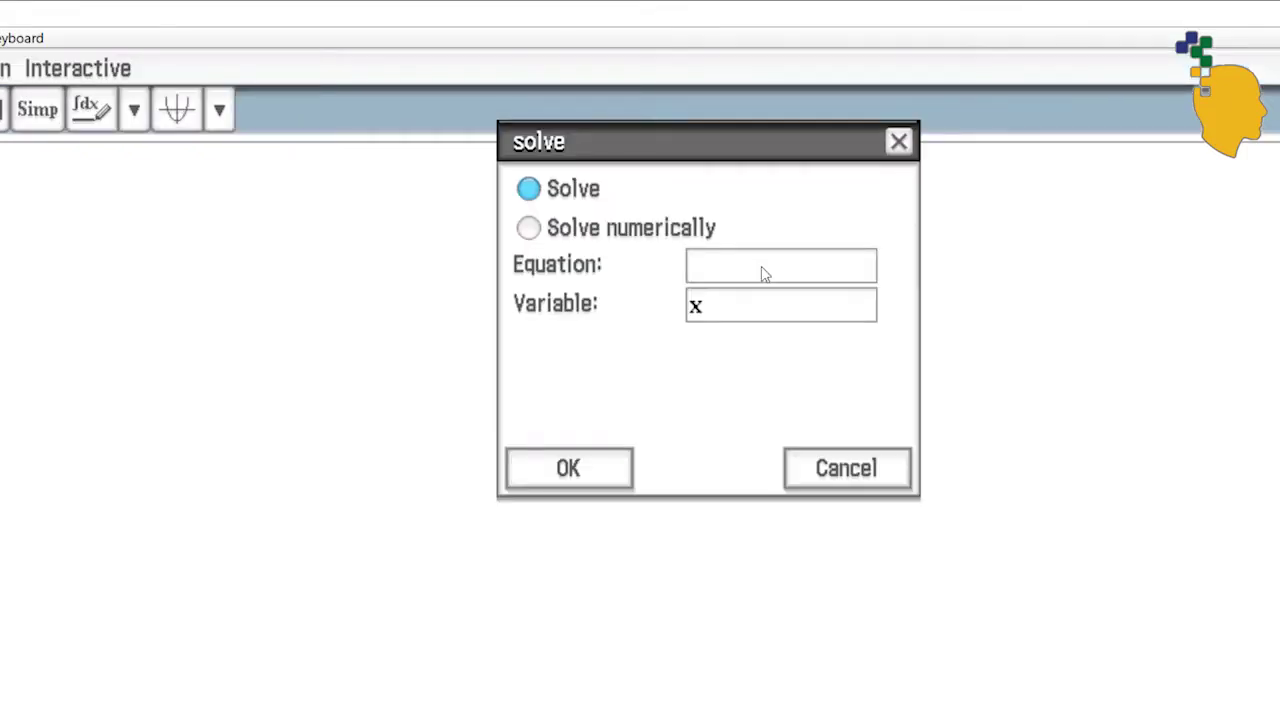
{"action": "left_click", "coordinate": [762, 265]}
{"action": "type", "text": "x^2+4x+3=0"}
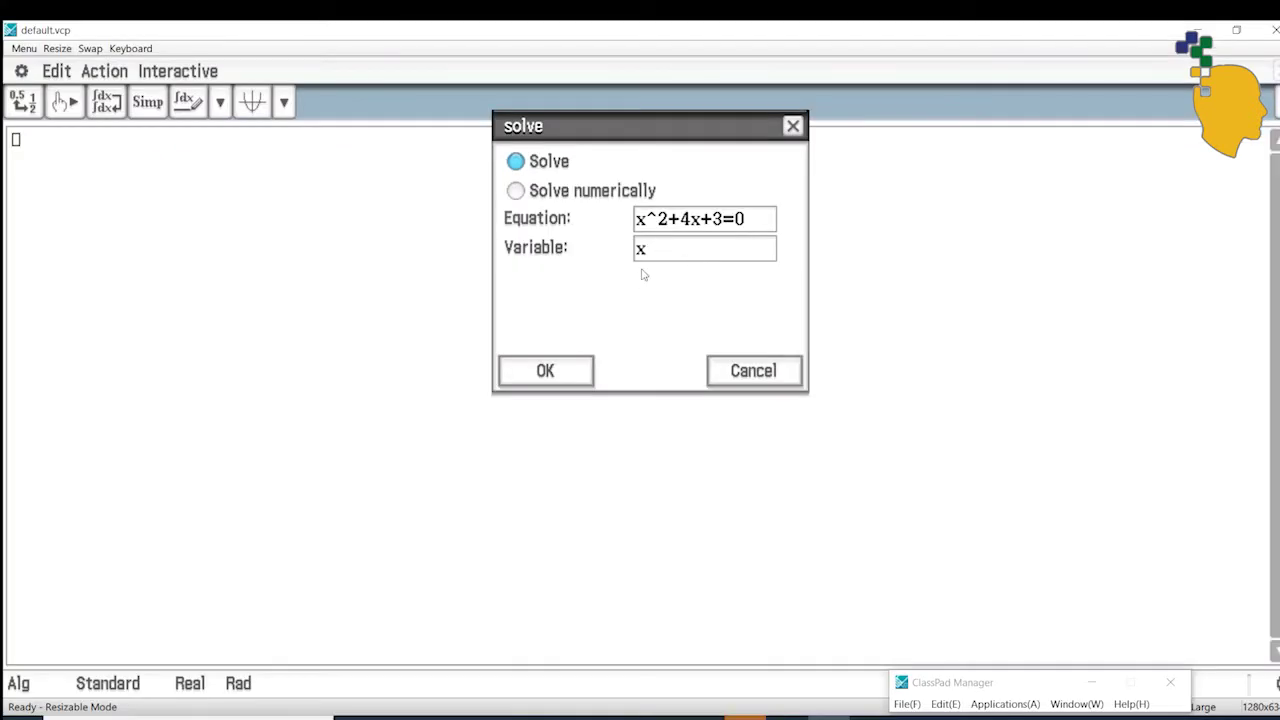
{"action": "left_click", "coordinate": [548, 372]}
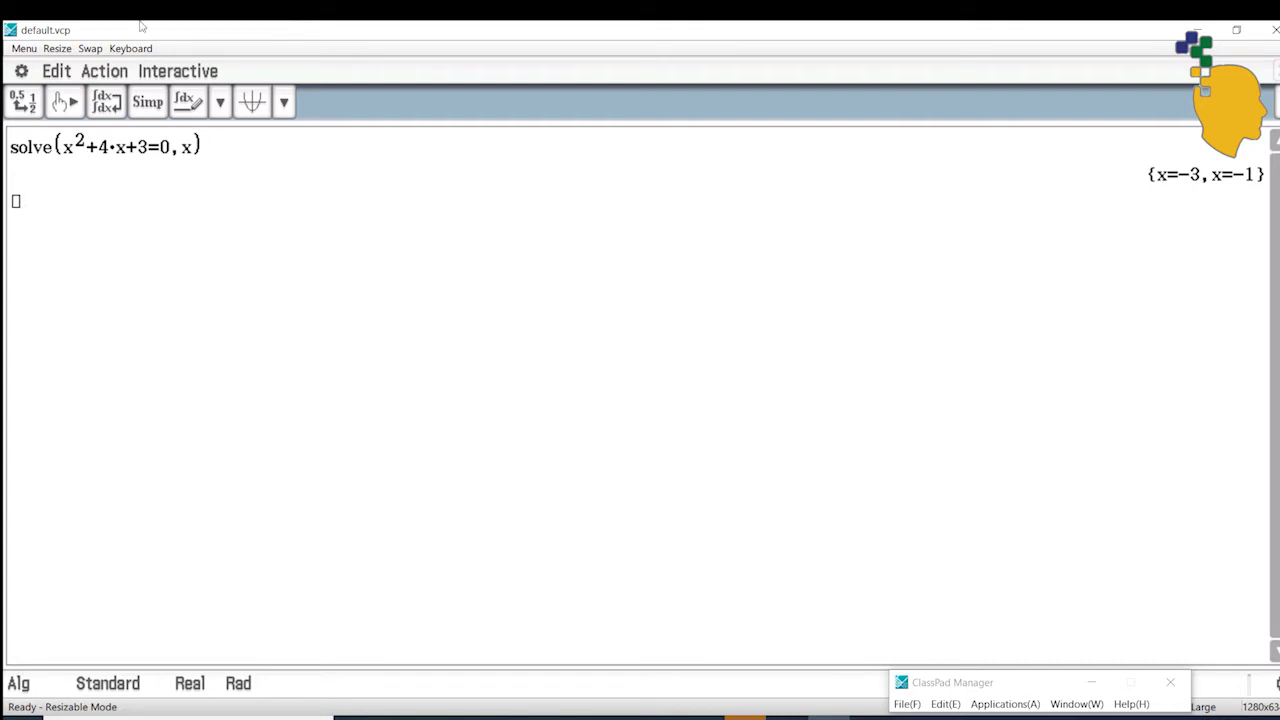
Enter solve(x^2+4x+3=0, x) by hand on a new line, again returning {x=-3, x=-1}
{"action": "left_click", "coordinate": [134, 50]}
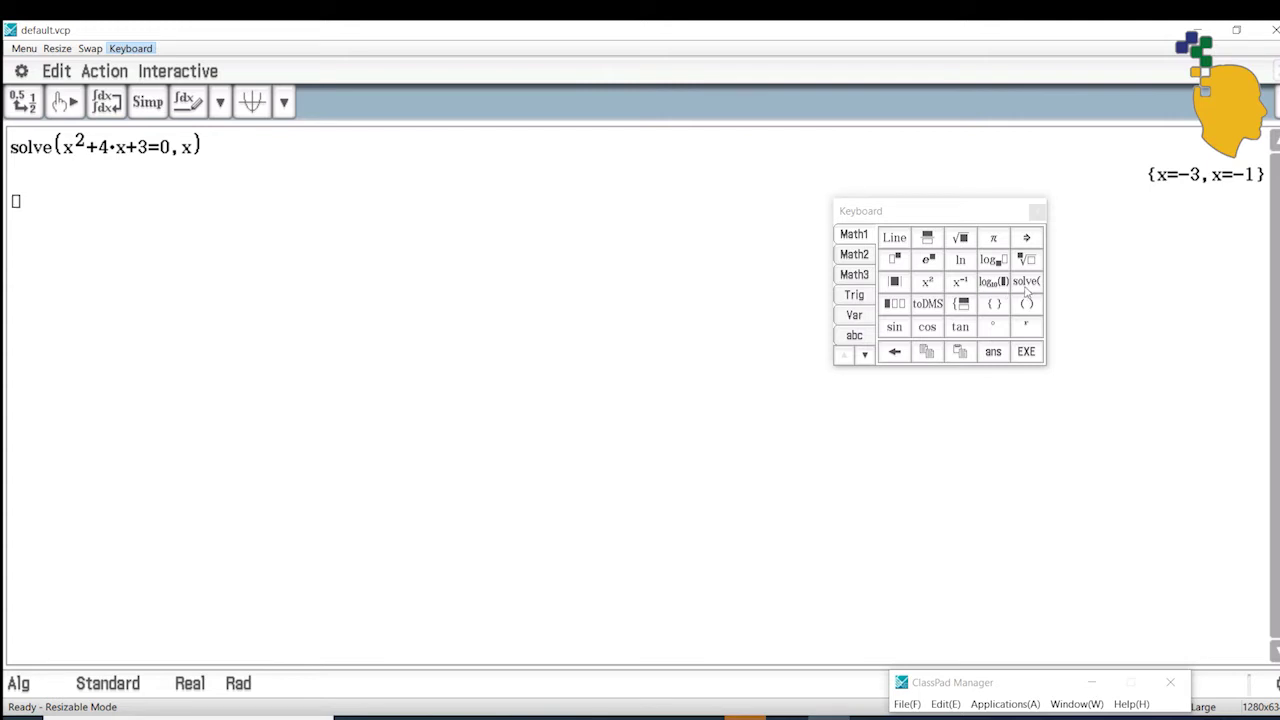
{"action": "left_click", "coordinate": [1027, 289]}
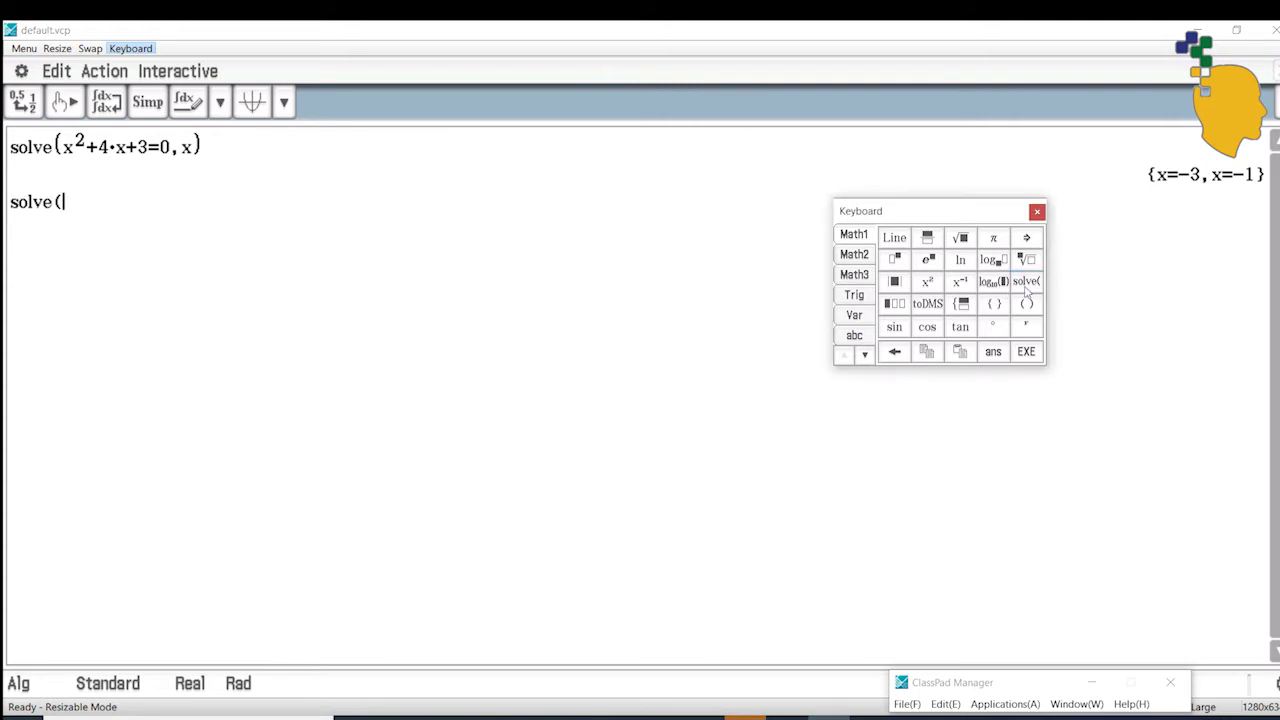
{"action": "left_click", "coordinate": [1037, 212]}
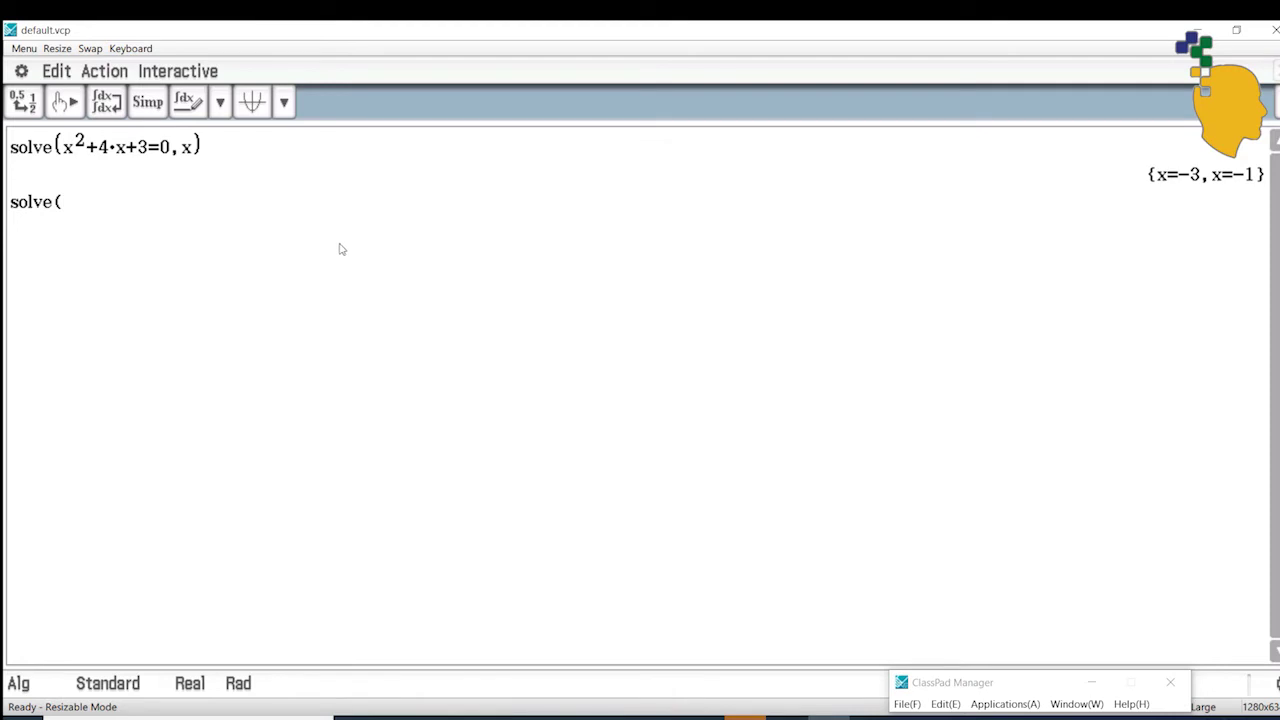
{"action": "type", "text": "x^2+4x+3=0"}
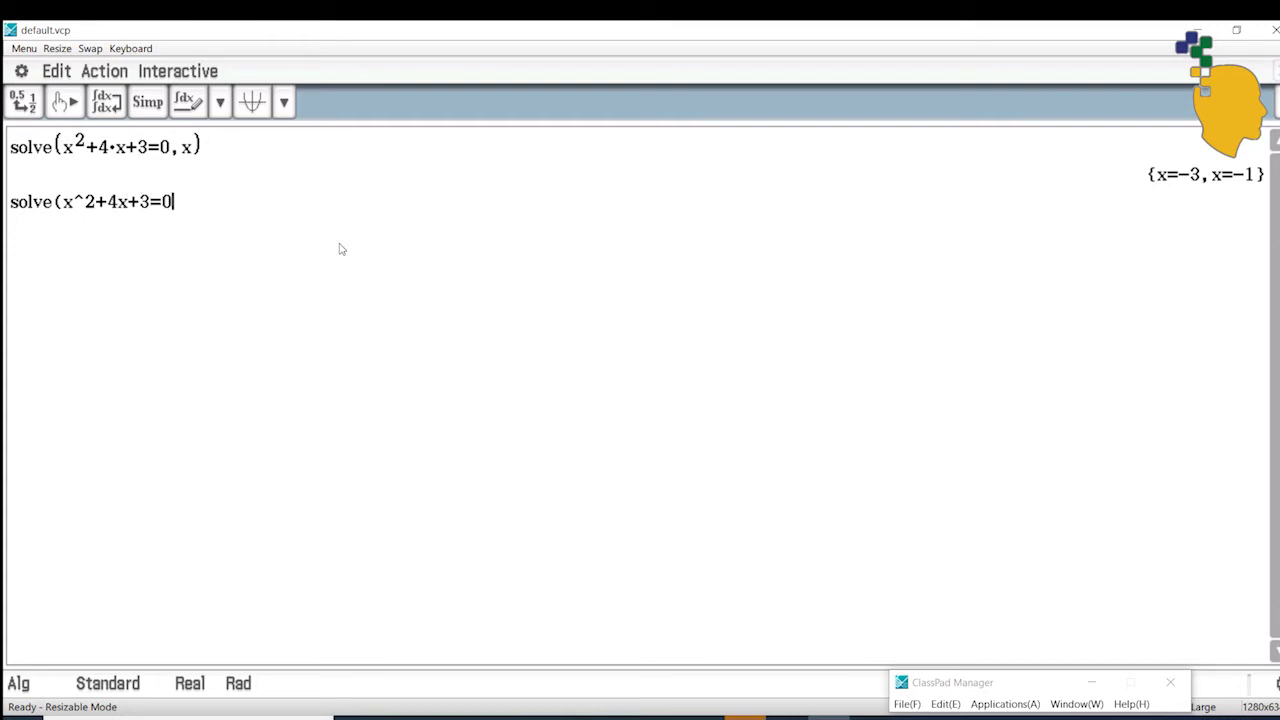
{"action": "type", "text": ", x)"}
{"action": "key", "text": "Return"}
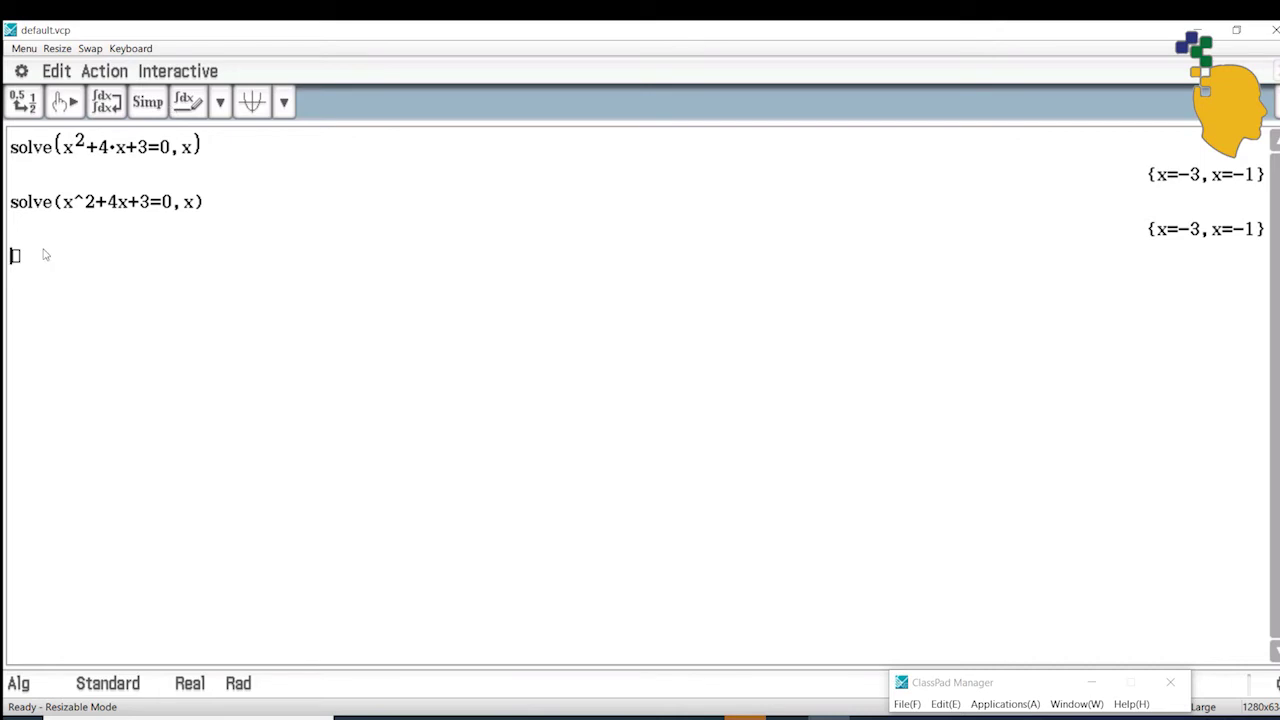
Solve 2x^2+9x+1=0 for x, getting exact roots -√73/4-9/4 and √73/4-9/4
{"action": "left_click", "coordinate": [181, 72]}
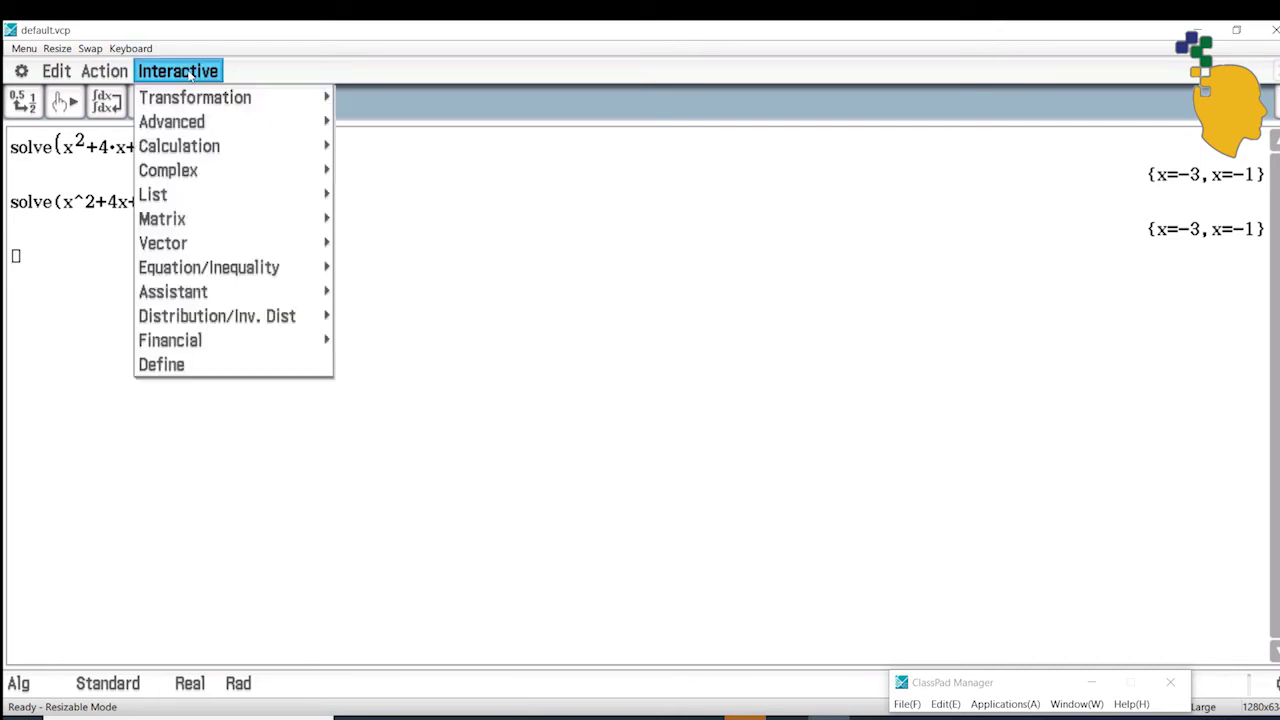
{"action": "left_click", "coordinate": [215, 127]}
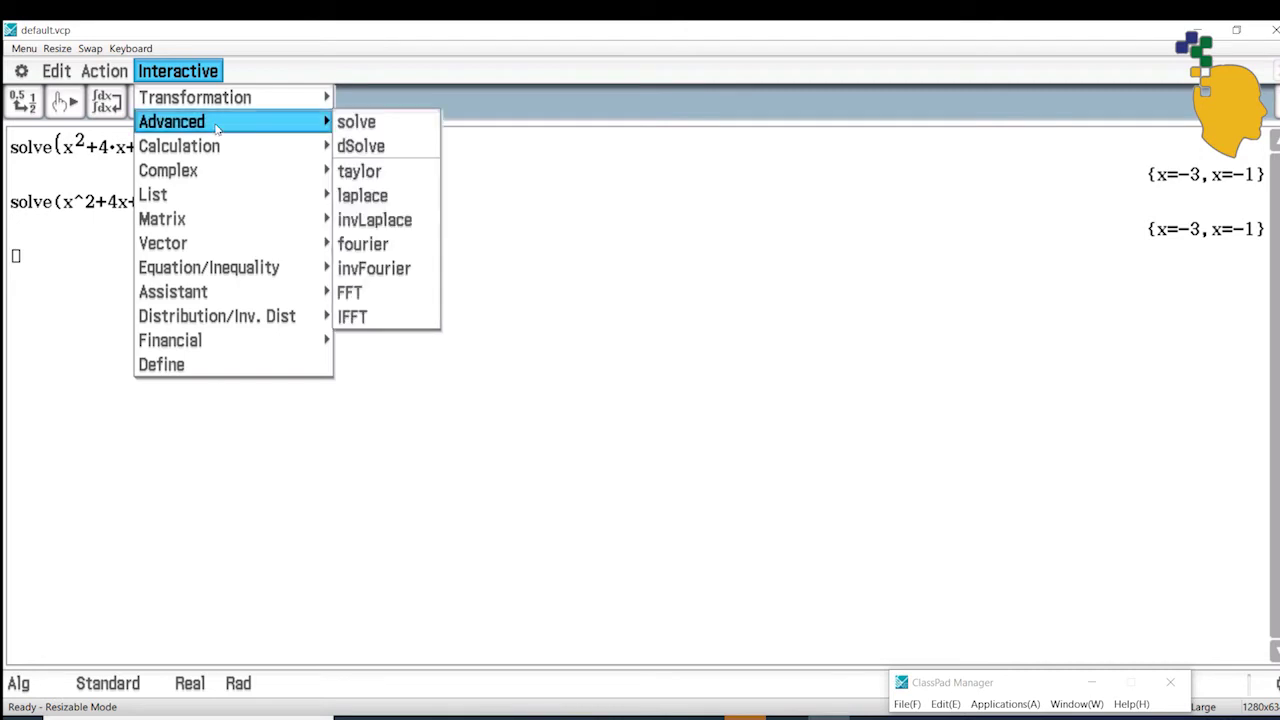
{"action": "left_click", "coordinate": [403, 128]}
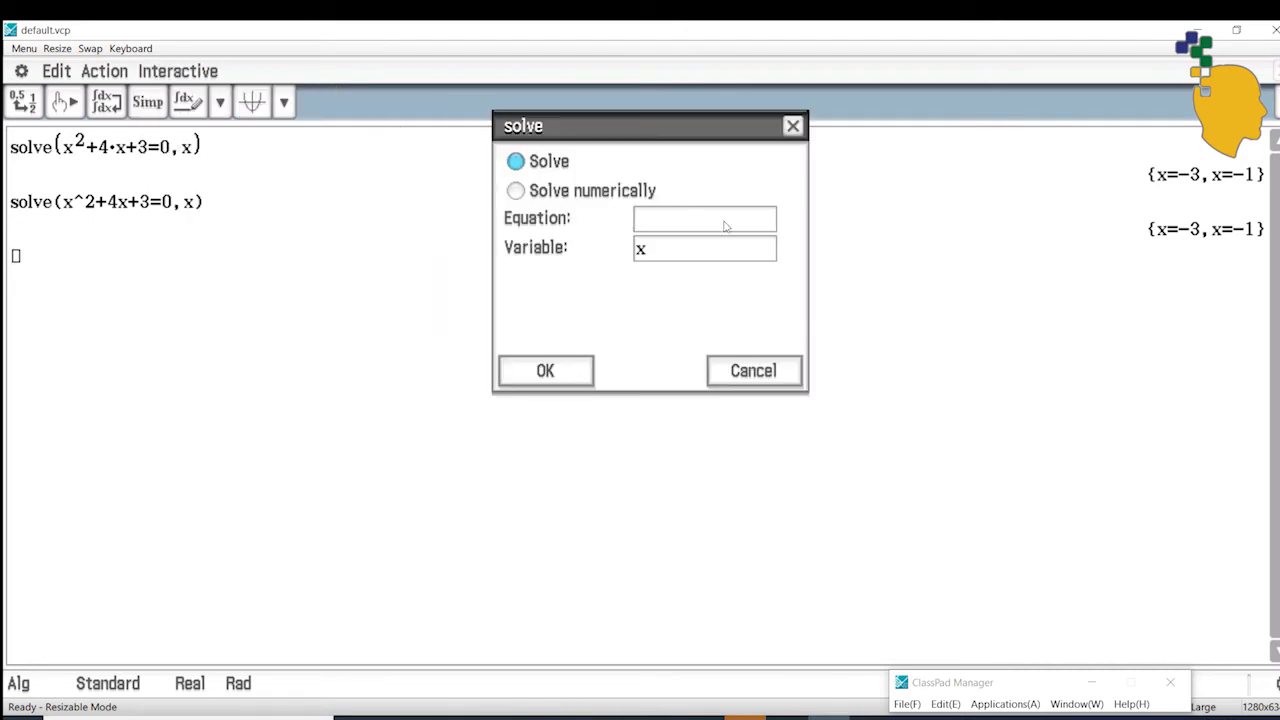
{"action": "type", "text": "2x^2+9x+1=0"}
{"action": "left_click", "coordinate": [567, 375]}
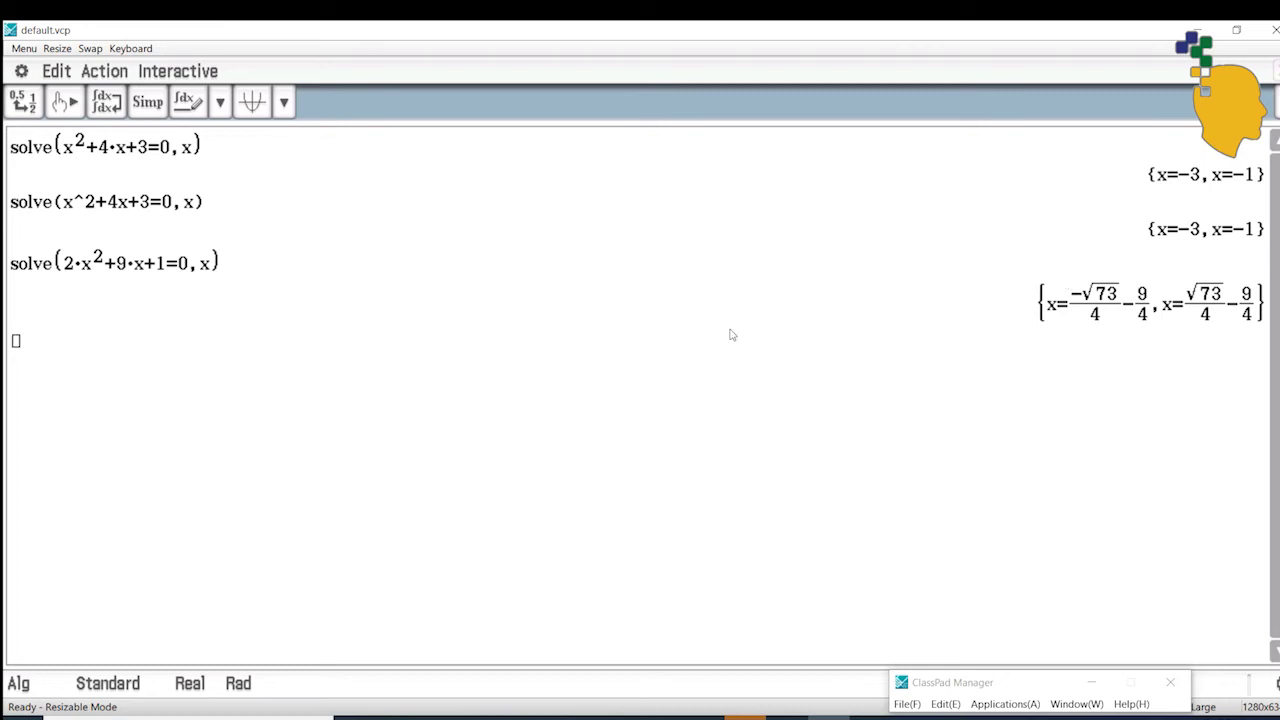
Turn on Decimal mode and re-run the previous solve line, giving -4.386000936 and -0.1139990637
{"action": "left_click", "coordinate": [115, 687]}
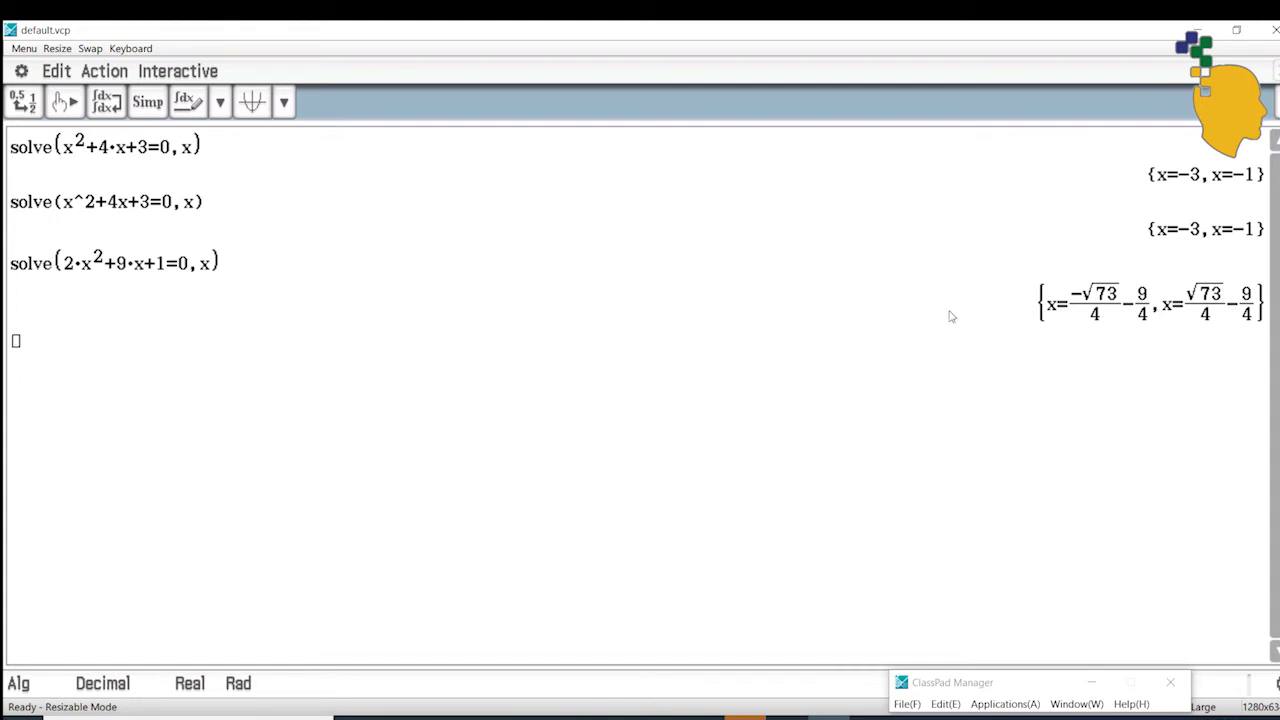
{"action": "left_click_drag", "start_coordinate": [1025, 303], "coordinate": [1206, 303]}
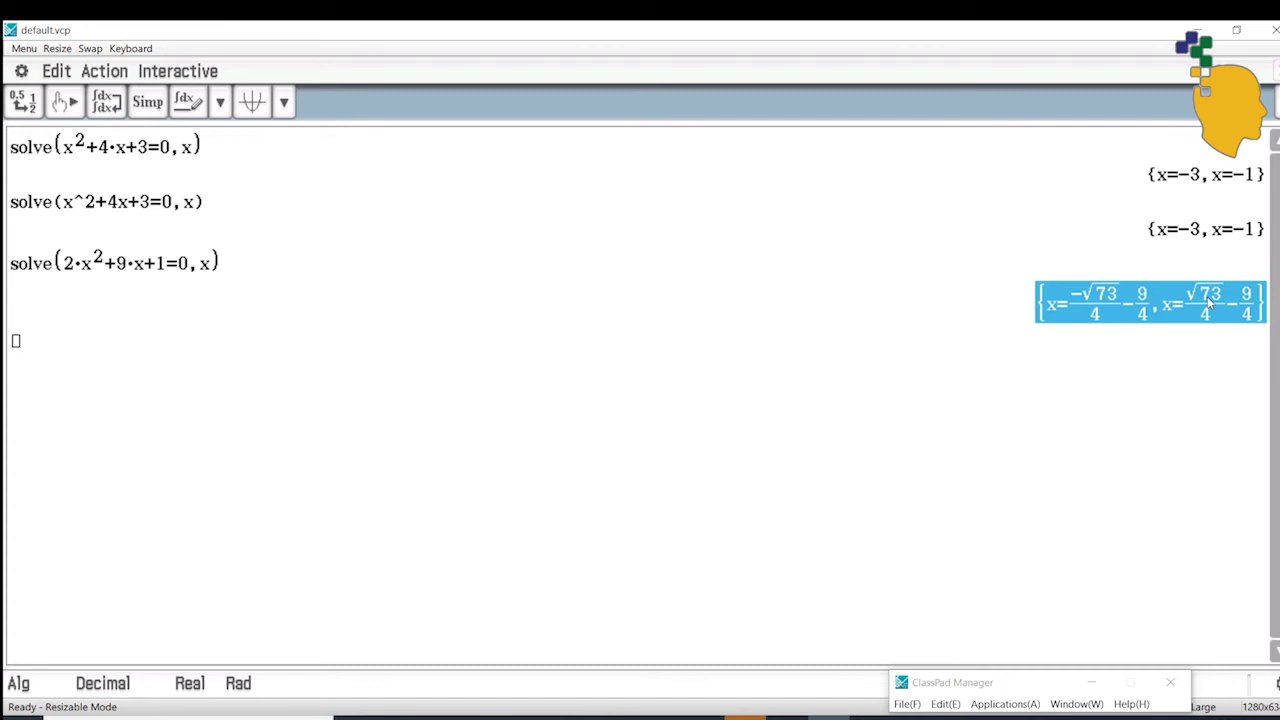
{"action": "type", "text": "solve(2·x^2+9·x+1=0,x)"}
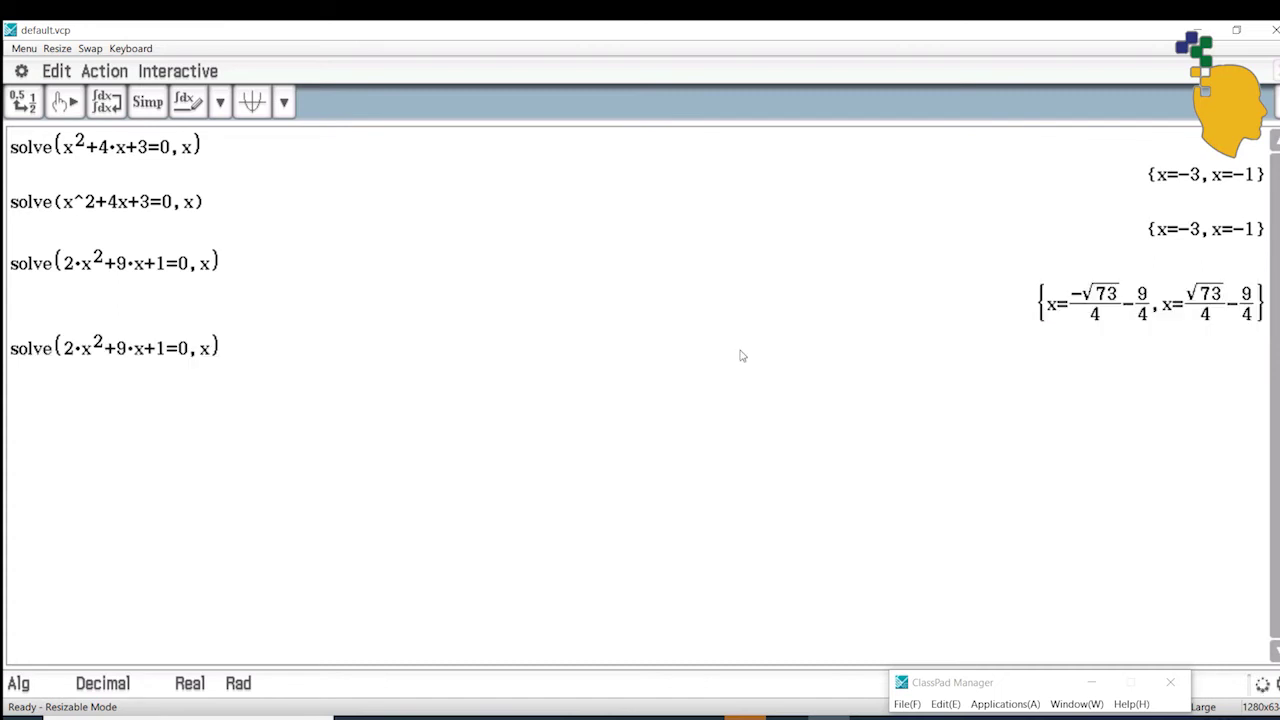
{"action": "key", "text": "Return"}
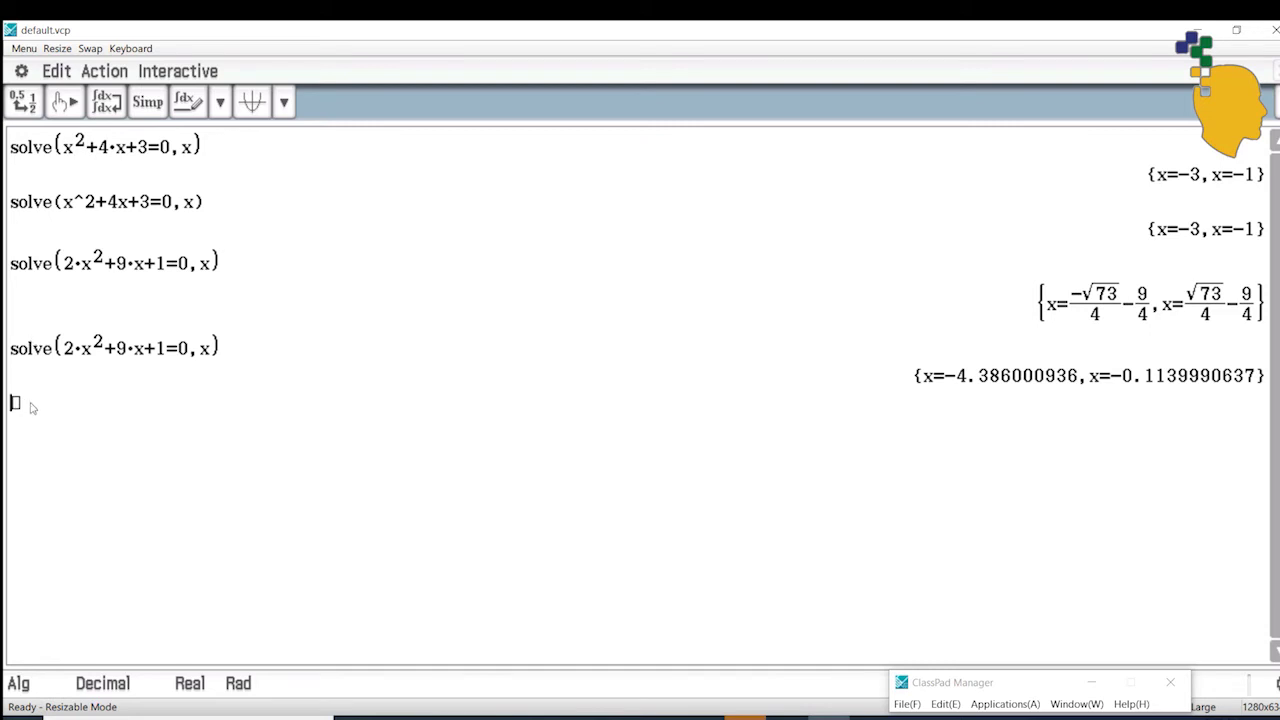
Solve x^2+x+5=0 for x, getting No Solution, and type completesqr(x^2+4x-2,x on a new line
{"action": "left_click", "coordinate": [186, 78]}
{"action": "mouse_move", "coordinate": [272, 131]}
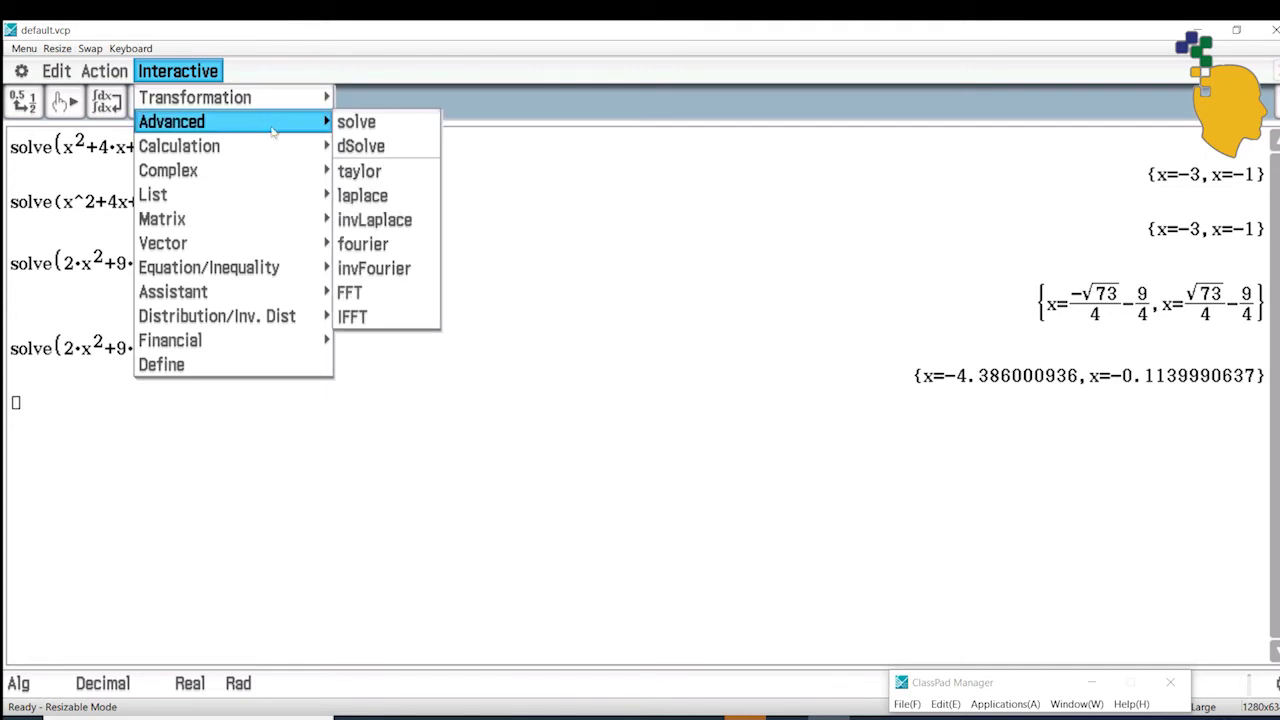
{"action": "left_click", "coordinate": [406, 125]}
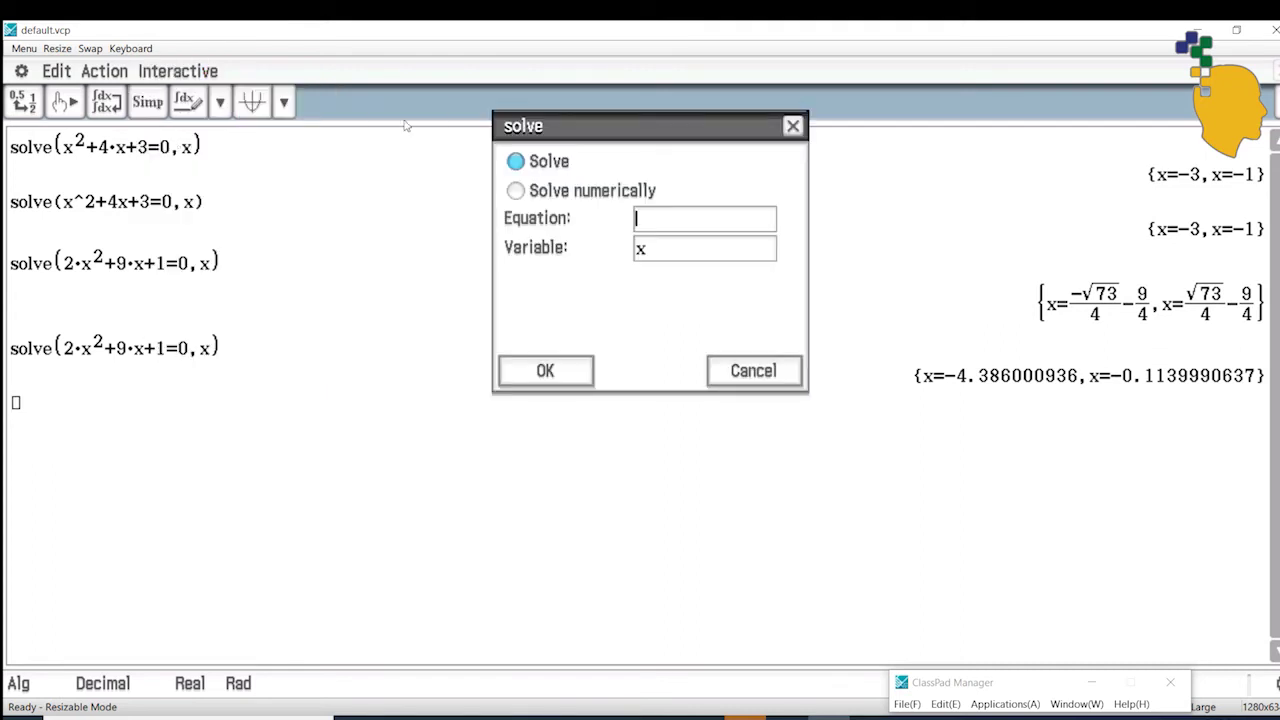
{"action": "type", "text": "x^2+x+5=0"}
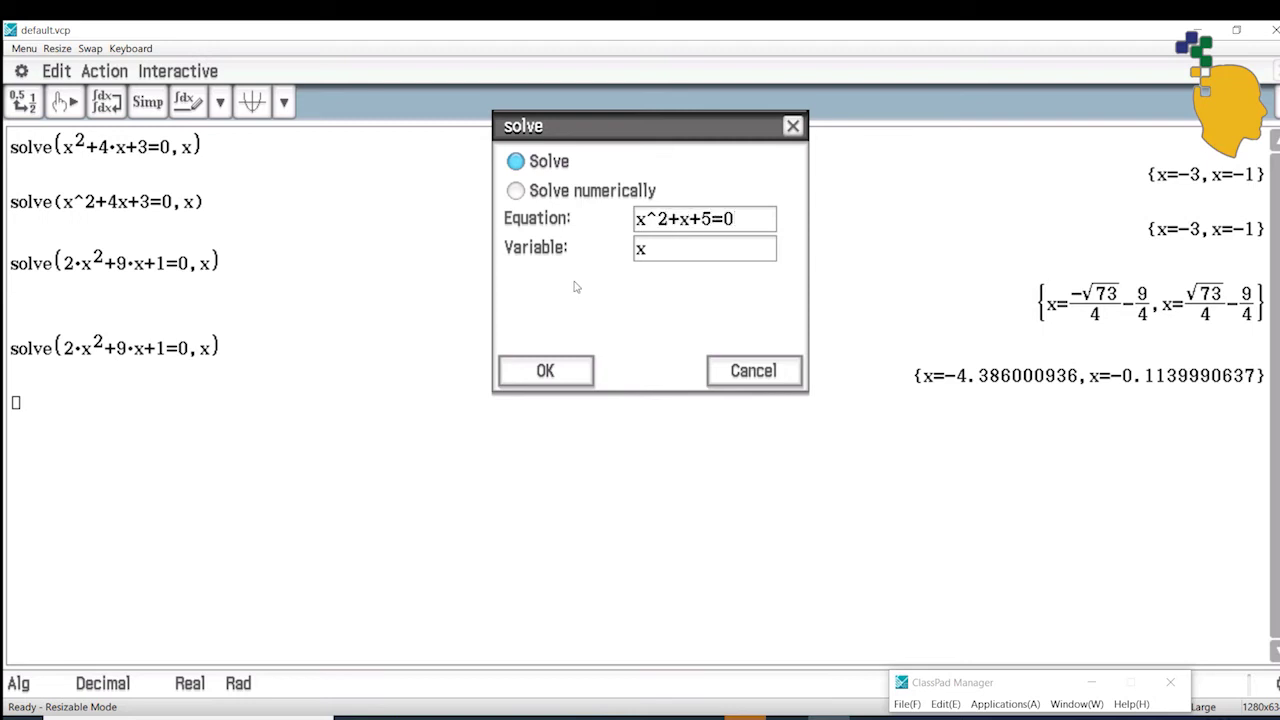
{"action": "left_click", "coordinate": [545, 372]}
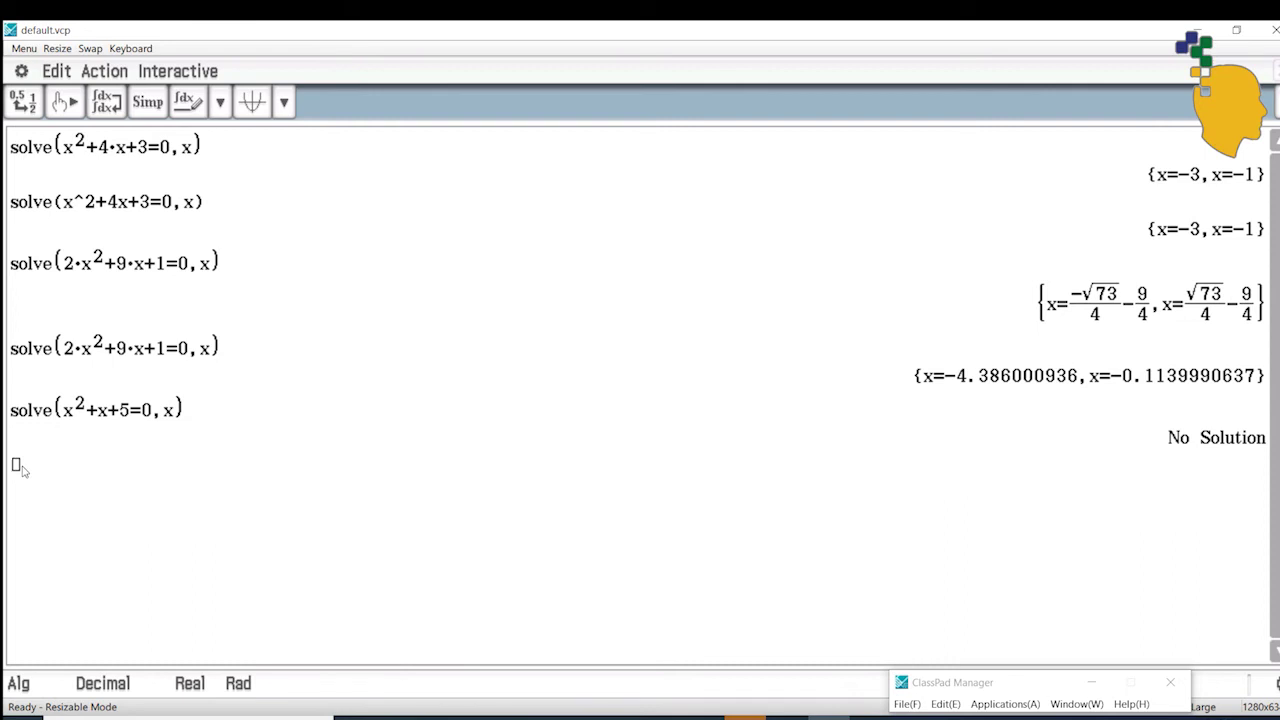
{"action": "type", "text": "completesqr"}
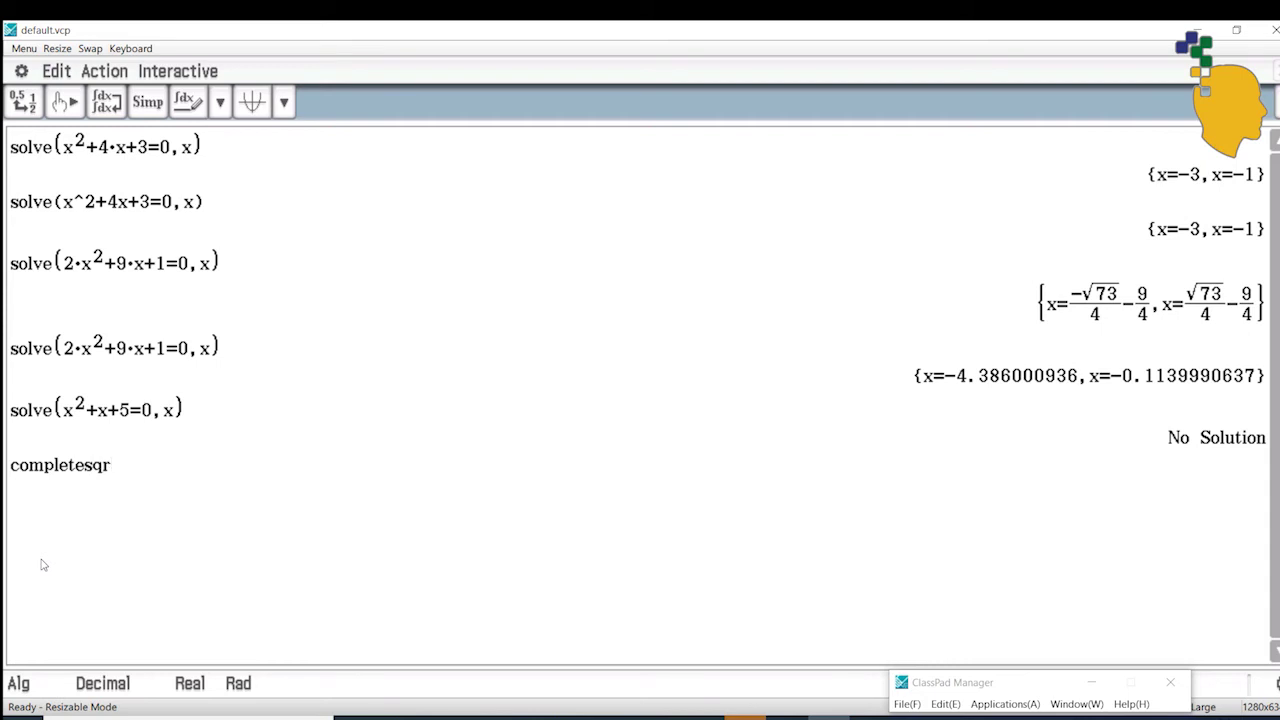
{"action": "type", "text": "(x^2+4x-2"}
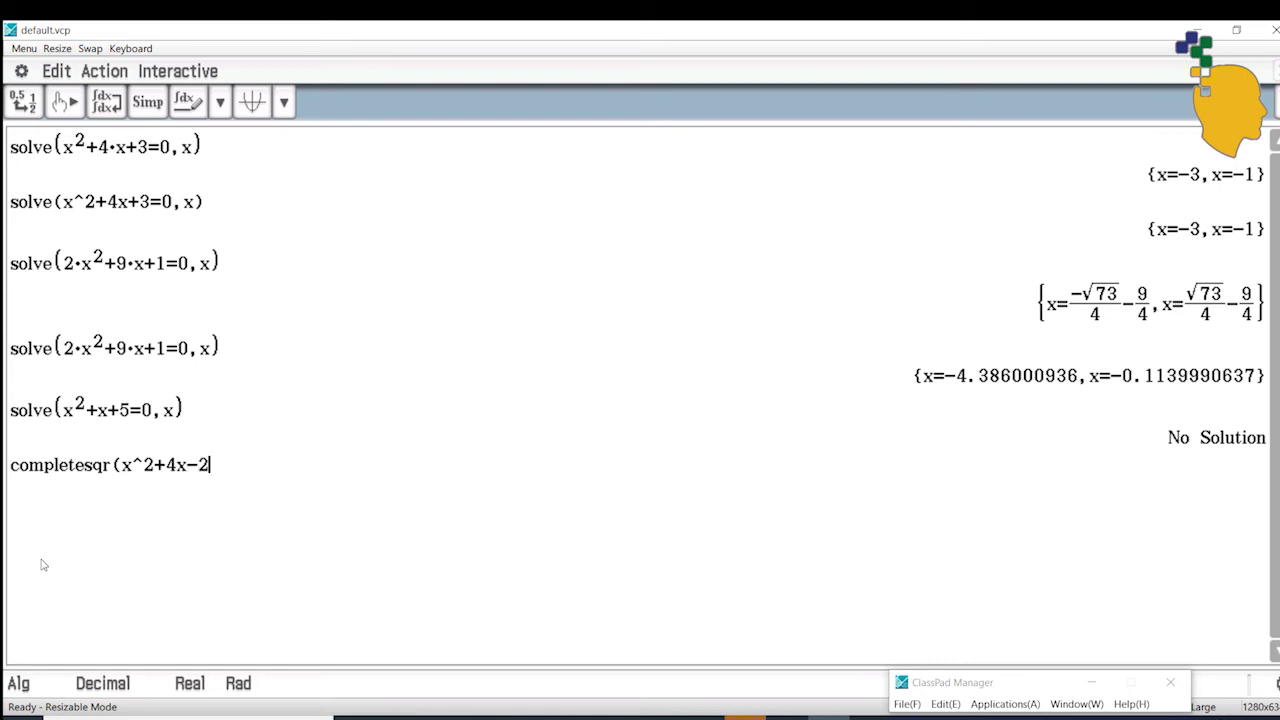
{"action": "type", "text": ",x"}
Evaluate completesqr(x^2+4x-2,x) to get (x+2)^2-6
{"action": "key", "text": "Return"}
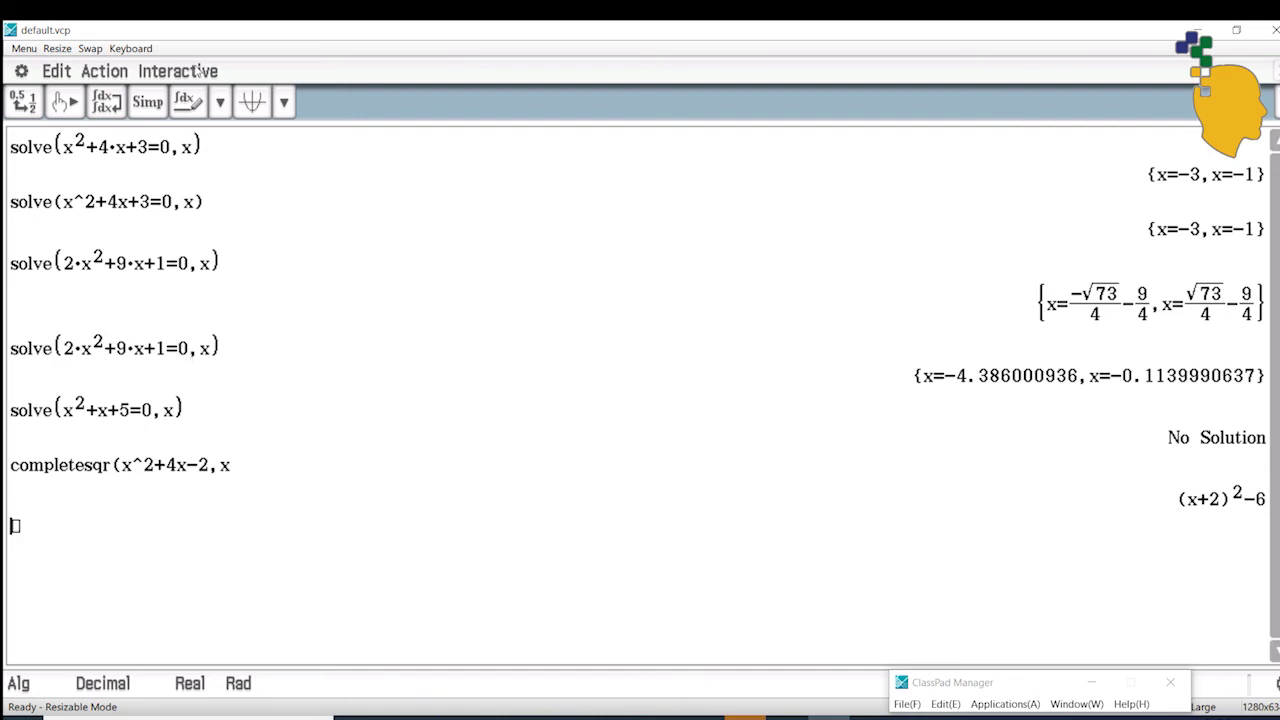
Solve (x+2)^2-6=0 for x, giving decimal roots -4.449489743 and 0.4494897428
{"action": "left_click", "coordinate": [136, 52]}
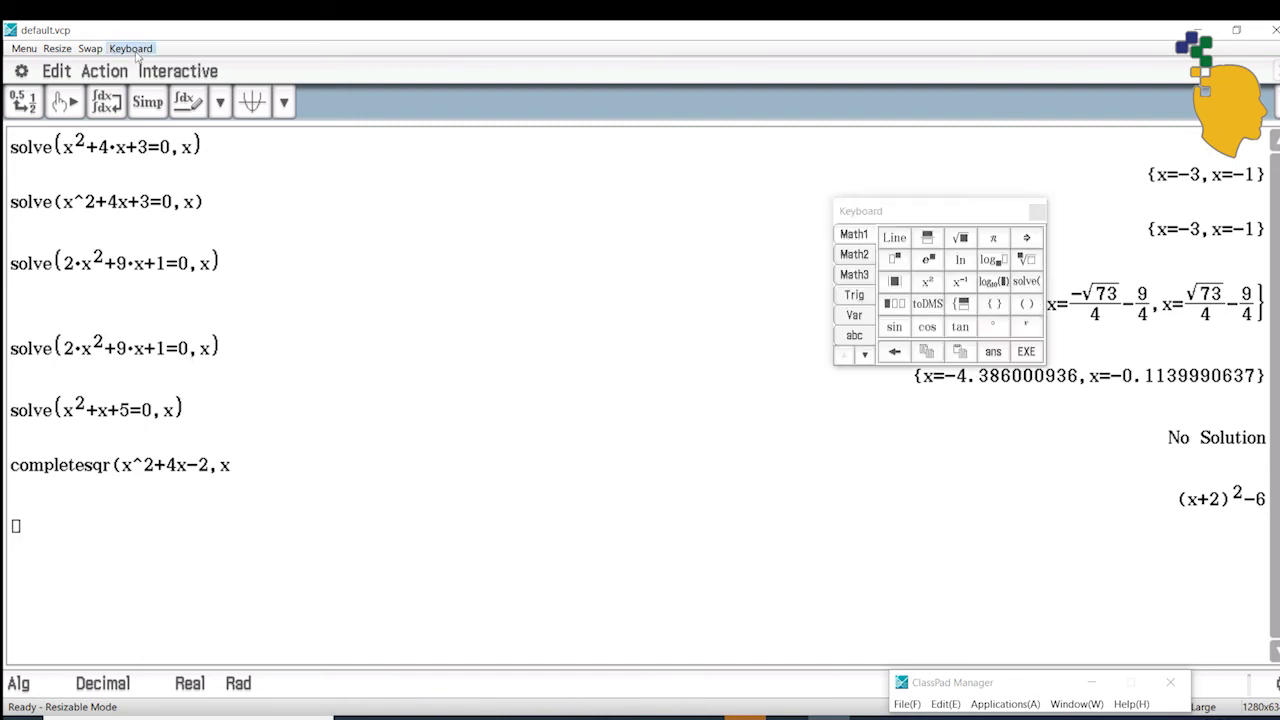
{"action": "left_click", "coordinate": [1020, 286]}
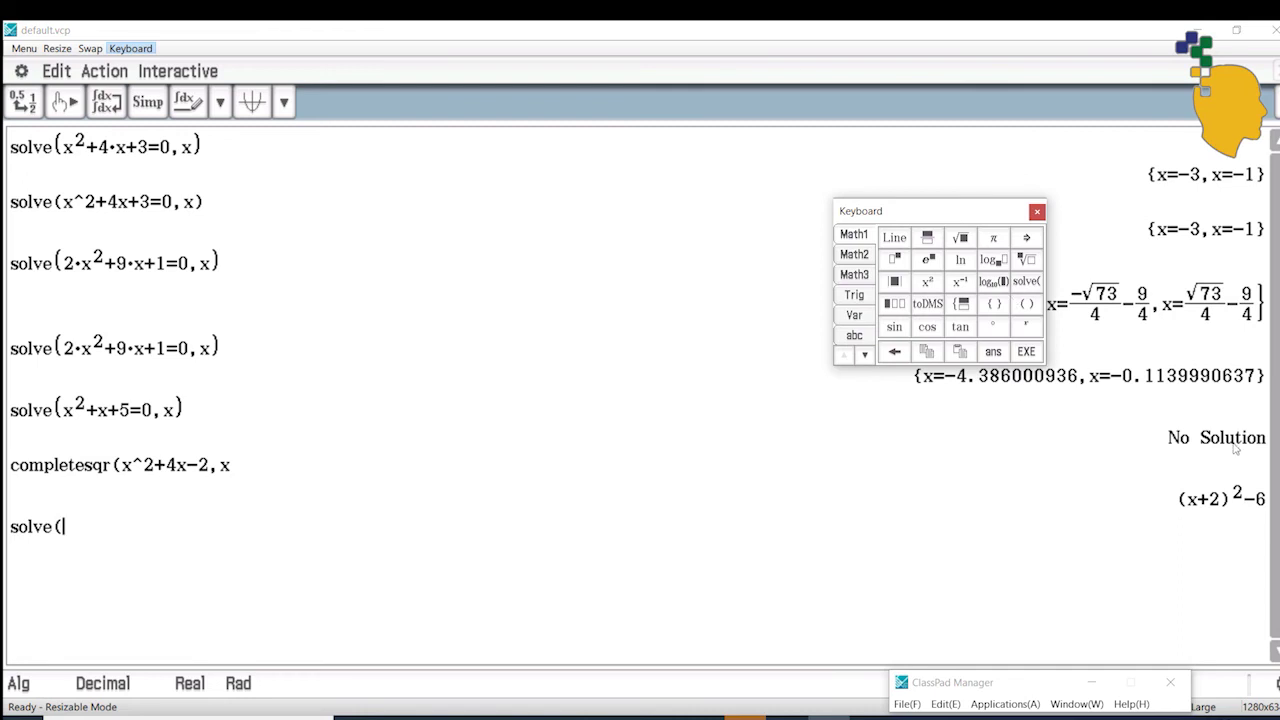
{"action": "left_click_drag", "start_coordinate": [1176, 498], "coordinate": [1268, 512]}
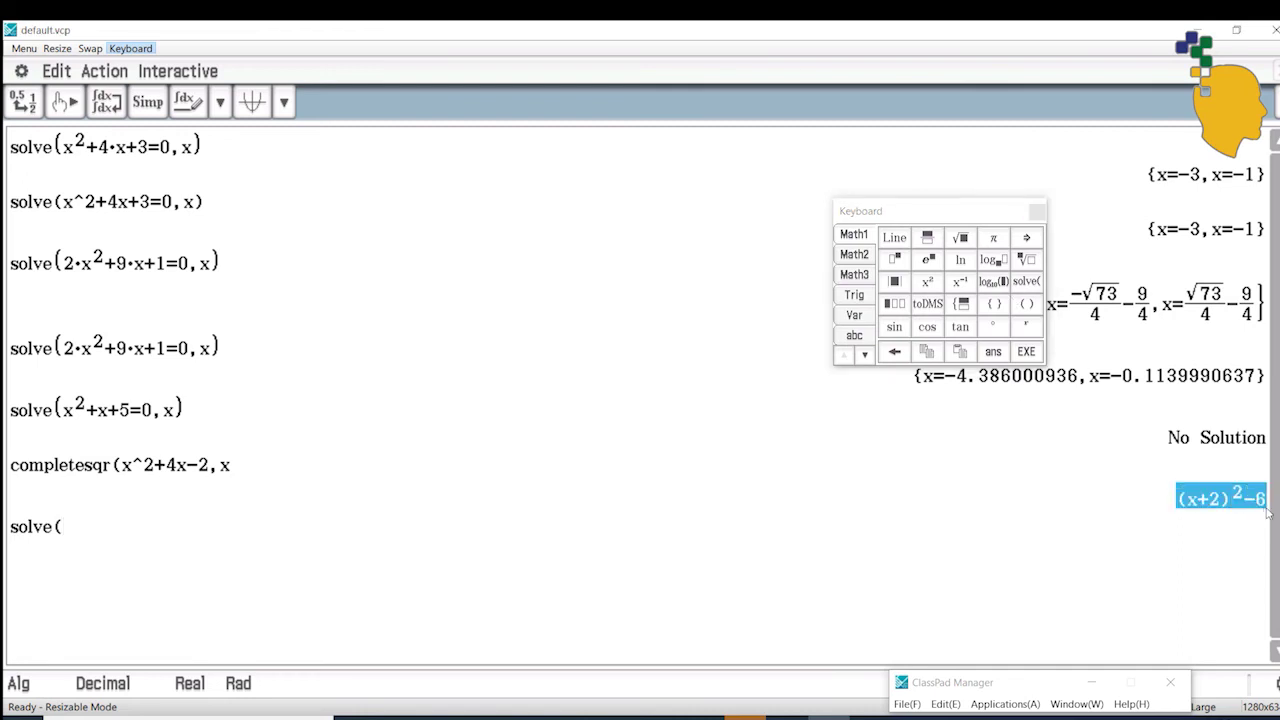
{"action": "left_click_drag", "start_coordinate": [151, 521], "coordinate": [132, 531]}
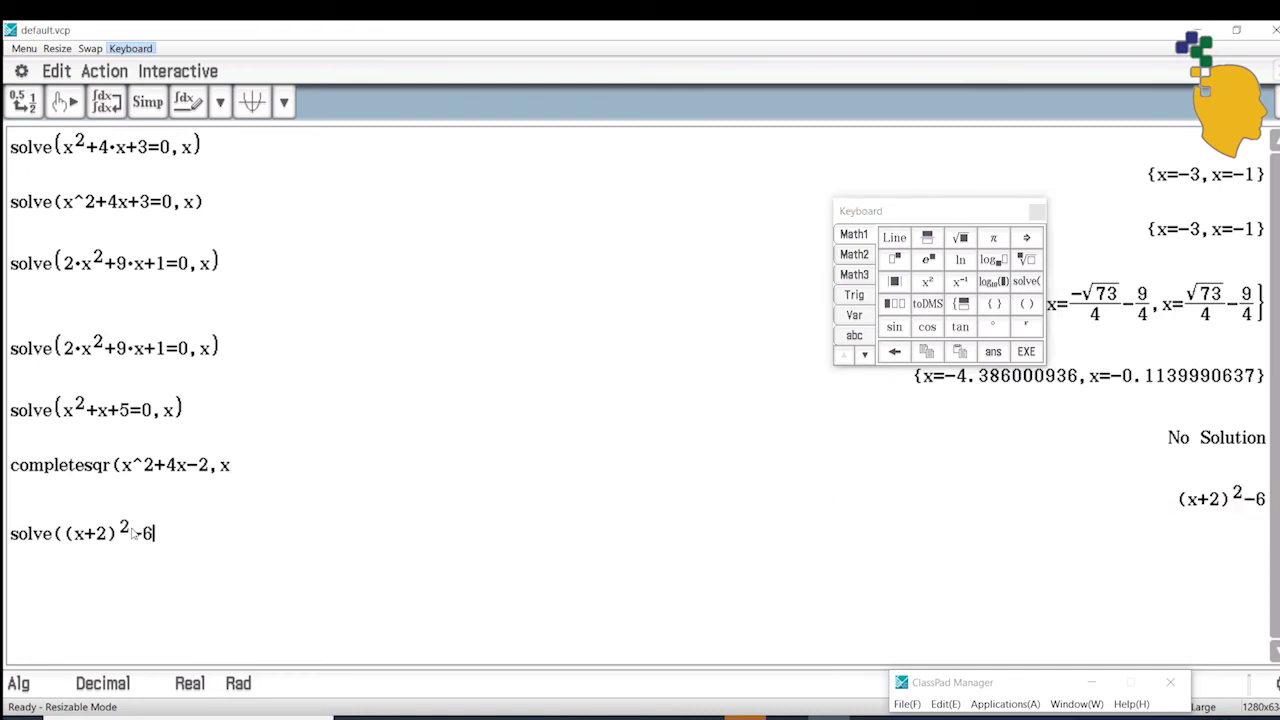
{"action": "type", "text": "=0,x)"}
{"action": "key", "text": "Return"}
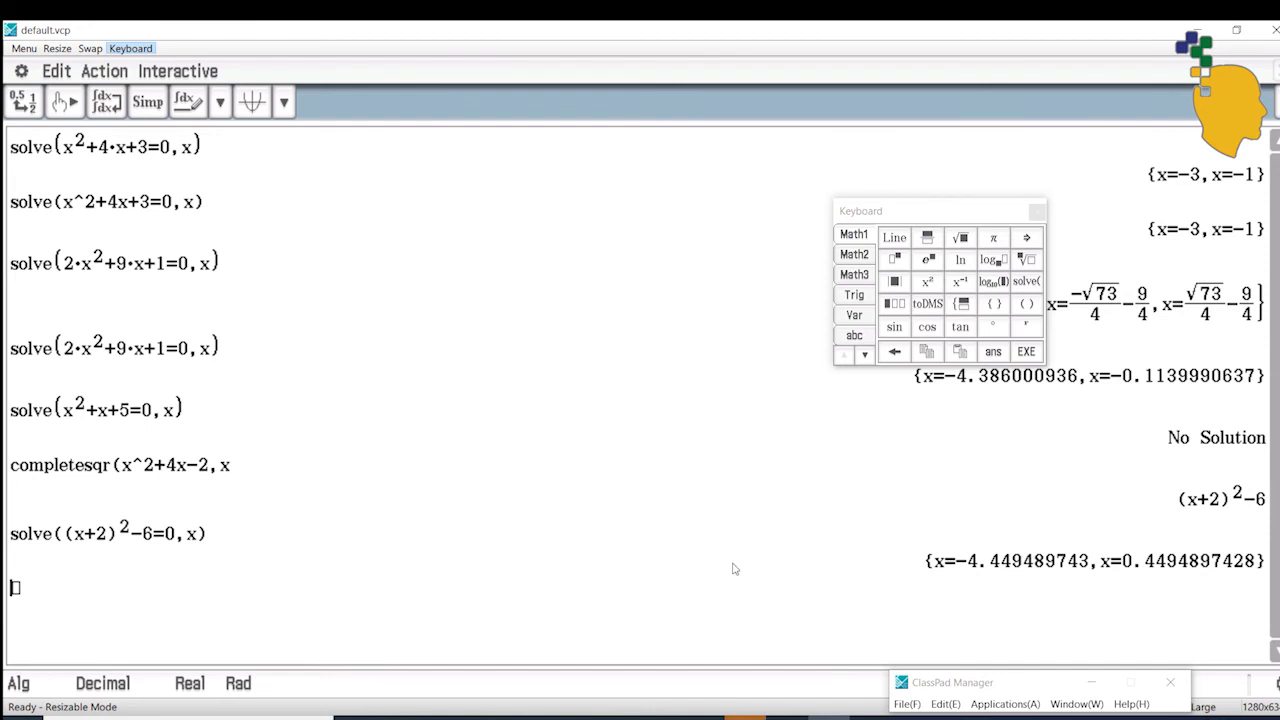
Switch to Standard mode and re-run the line for exact roots x=-√6-2 and x=√6-2
{"action": "left_click", "coordinate": [89, 689]}
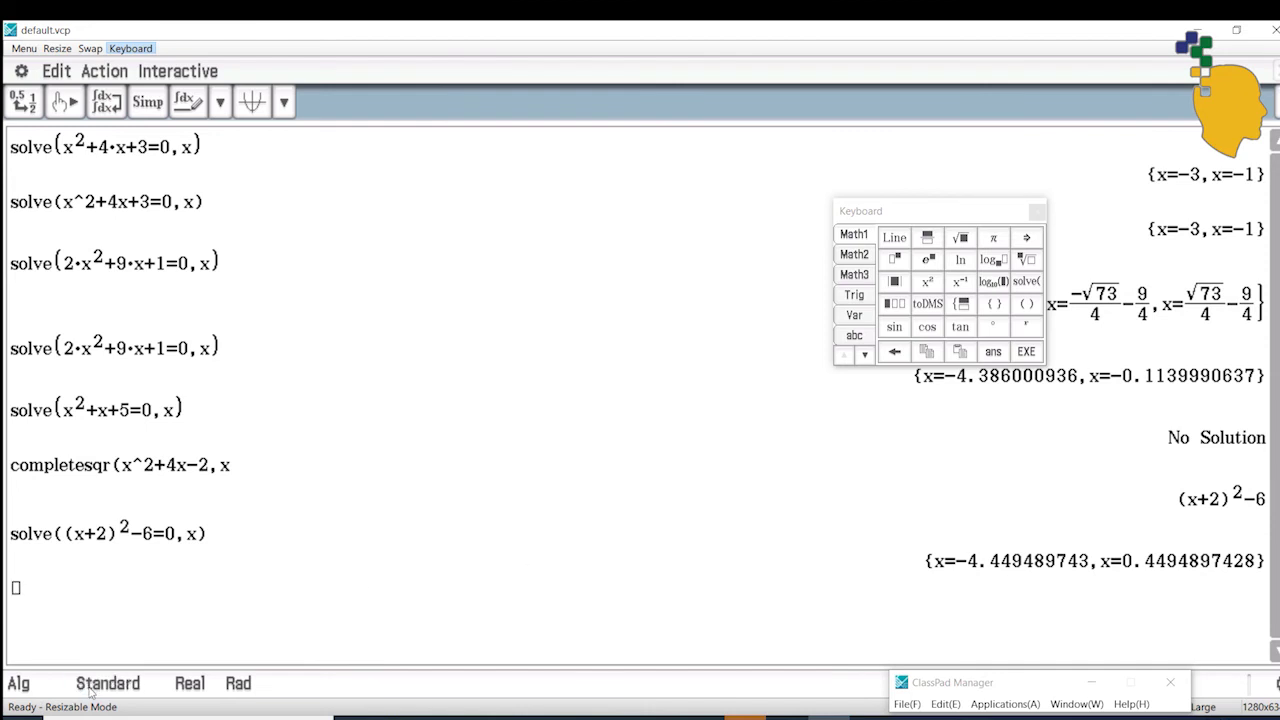
{"action": "left_click_drag", "start_coordinate": [913, 561], "coordinate": [1237, 568]}
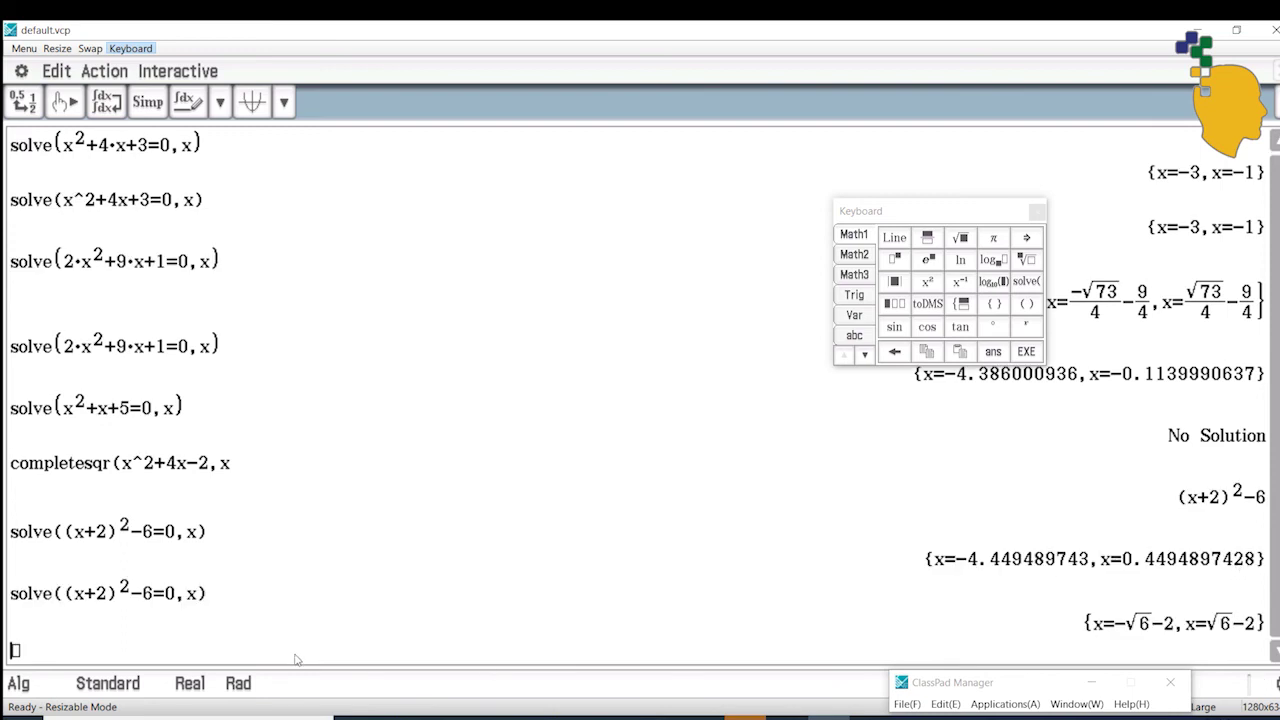
{"action": "left_click", "coordinate": [1037, 212]}
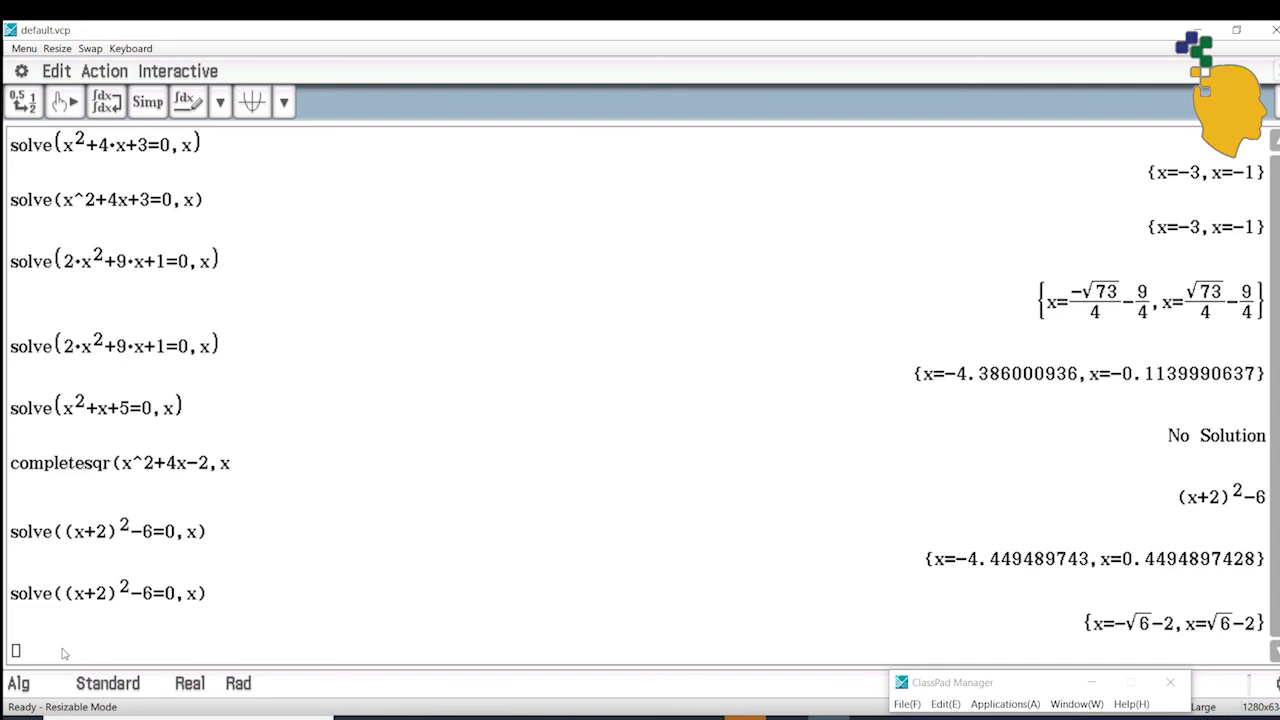
Evaluate completesqr(x^2+3x-5,x), then solve its result (x+3/2)^2-29/4=0 for x=±√29/2-3/2
{"action": "type", "text": "completesqr(x^2+3x"}
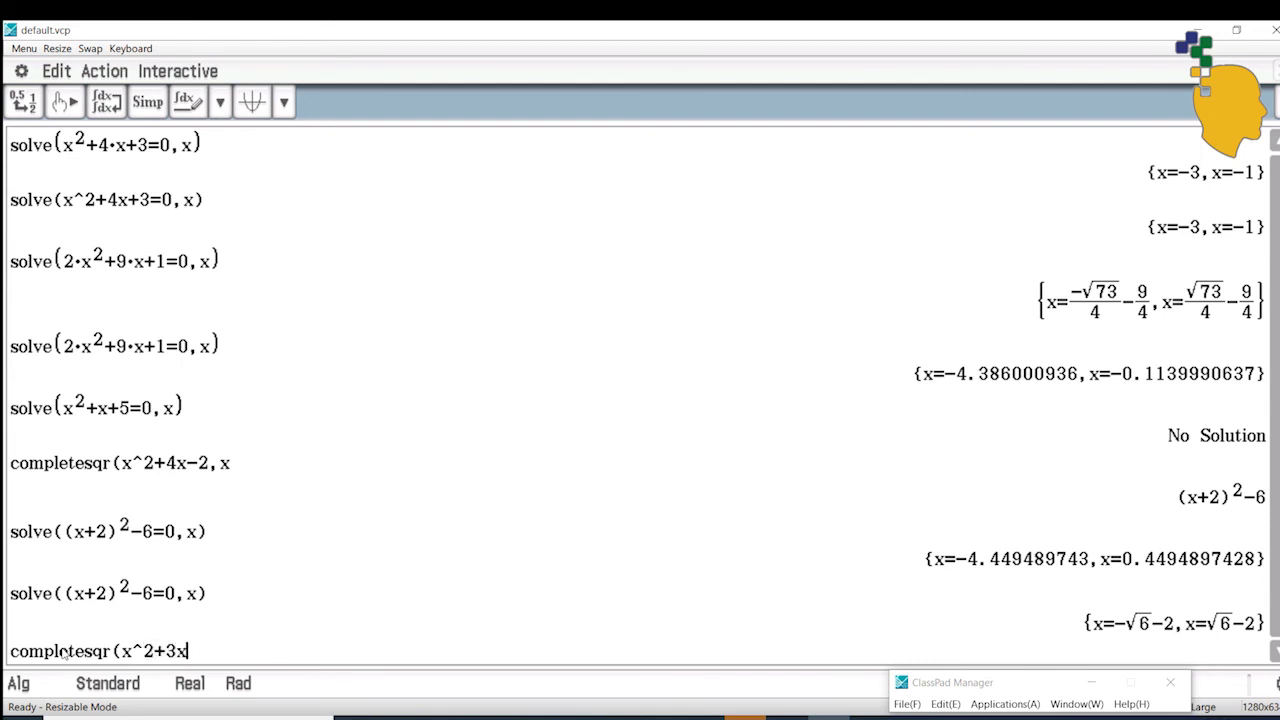
{"action": "type", "text": "-5,c"}
{"action": "type", "text": "x"}
{"action": "key", "text": "Return"}
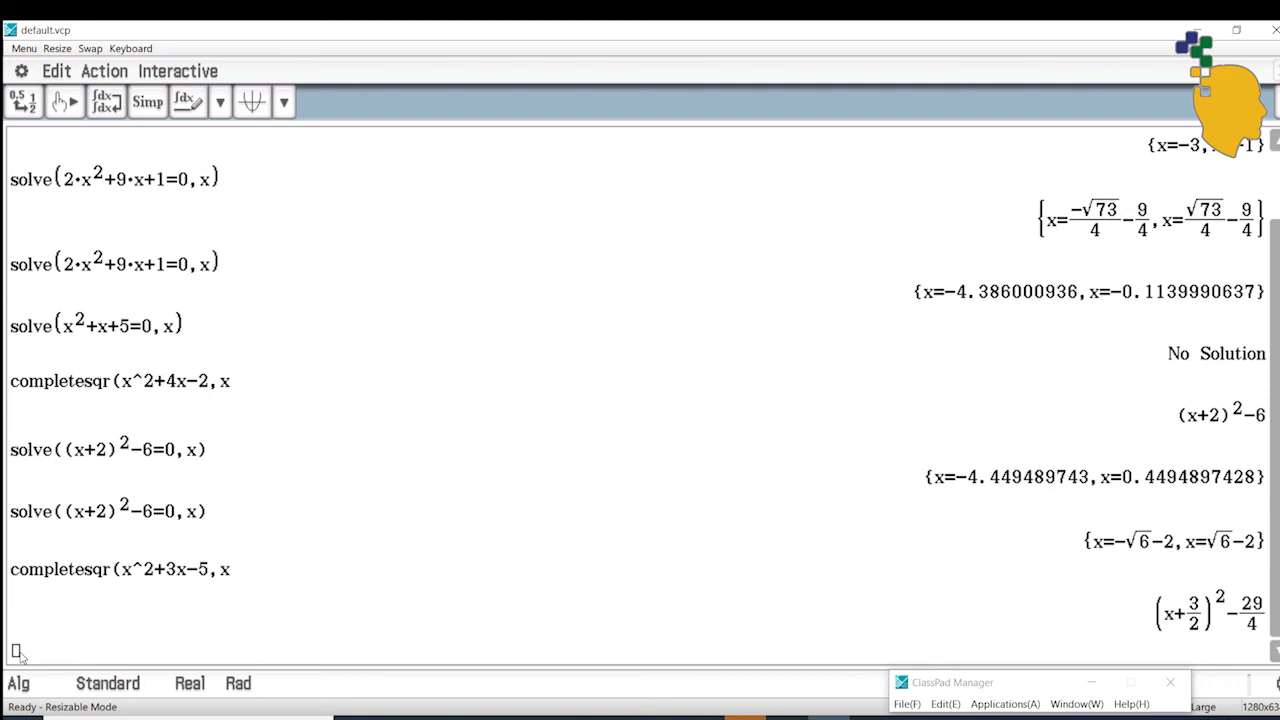
{"action": "left_click", "coordinate": [131, 48]}
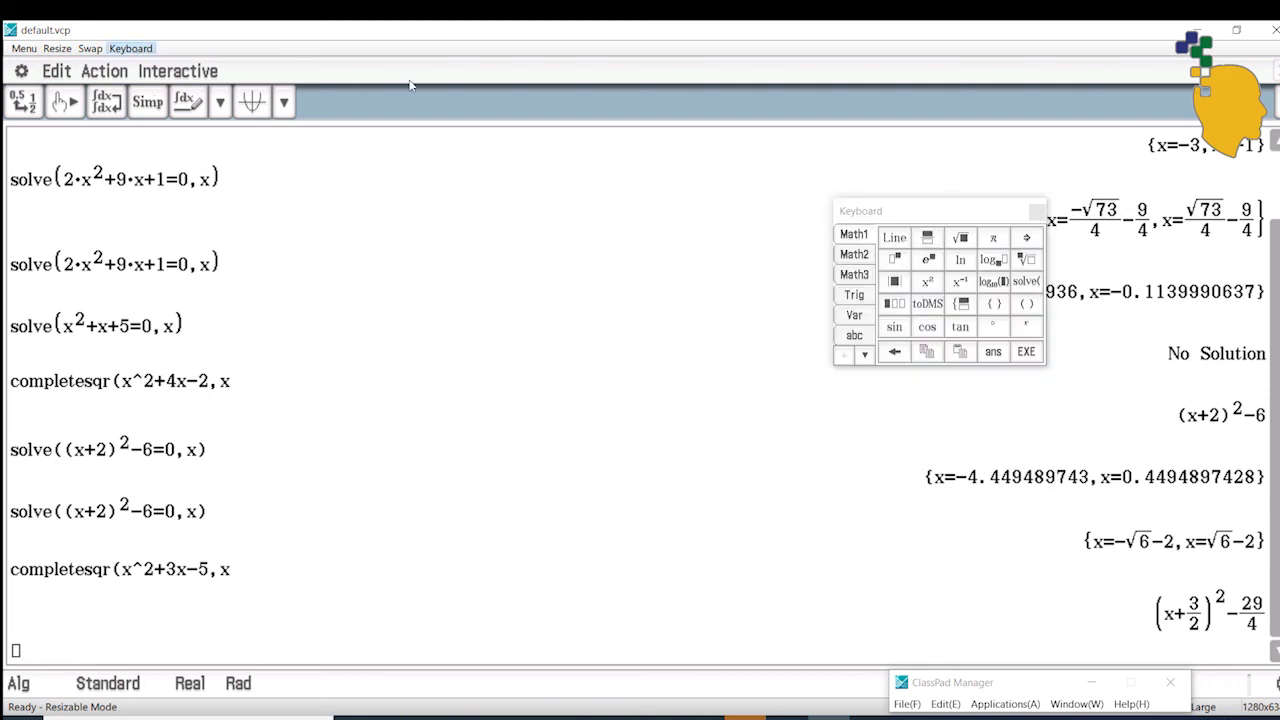
{"action": "left_click", "coordinate": [1032, 283]}
{"action": "left_click_drag", "start_coordinate": [1155, 621], "coordinate": [106, 652]}
{"action": "type", "text": "=0,x)"}
{"action": "key", "text": "Return"}
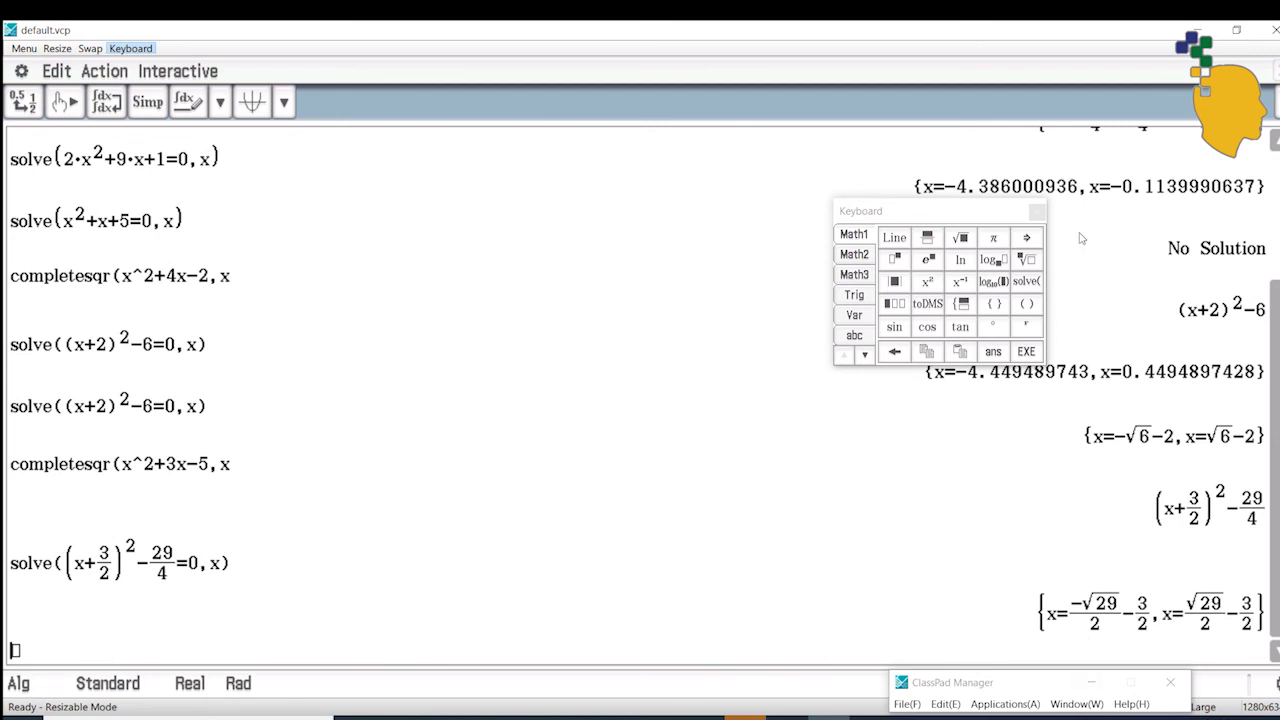
{"action": "left_click", "coordinate": [1037, 211]}
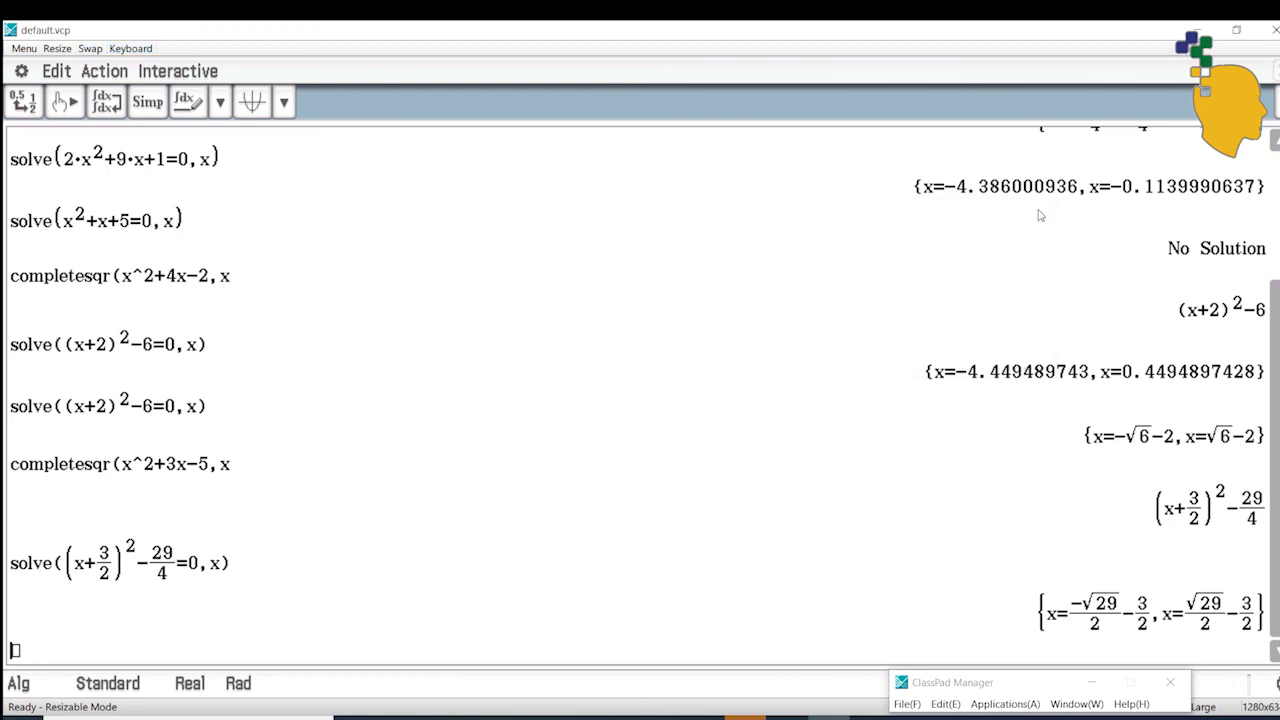